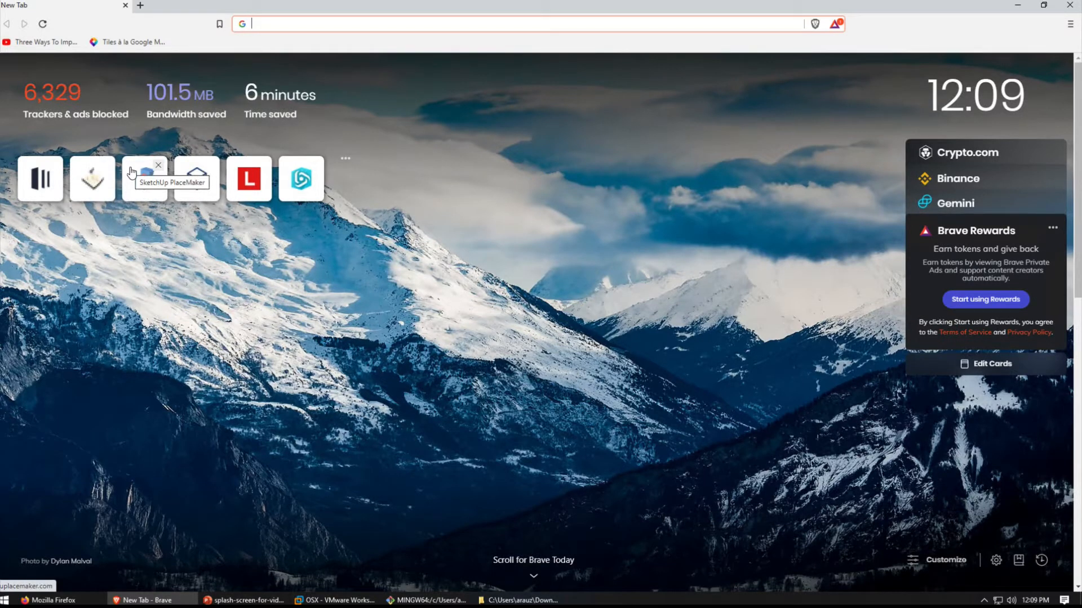
# - Search the web for "openrouteservice.org signin" and open the openrouteservice sign-in page
pyautogui.write('openrouteservice.org')
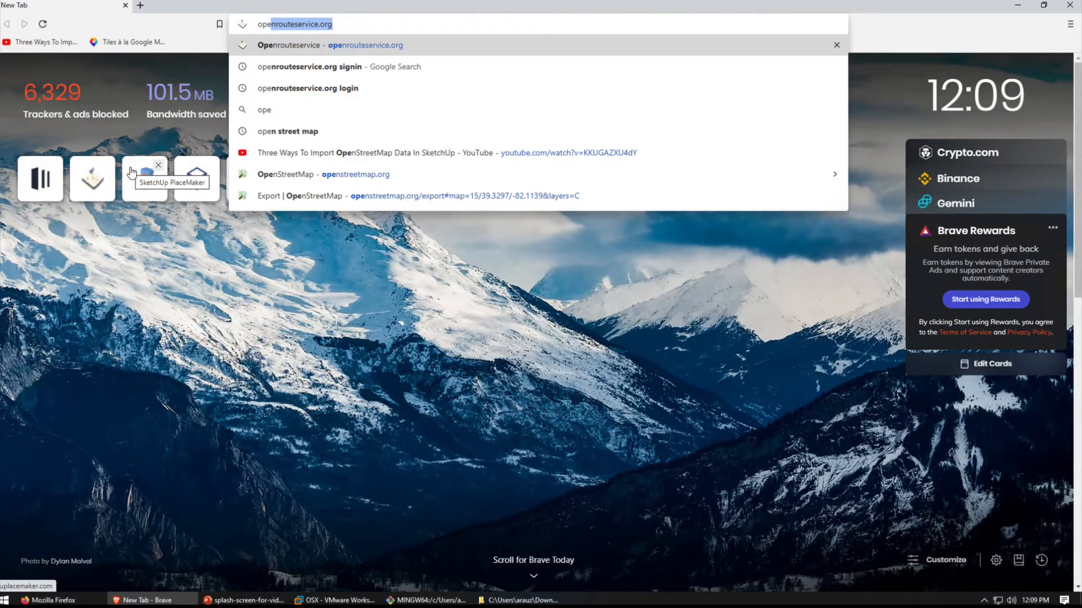
pyautogui.press('Right')
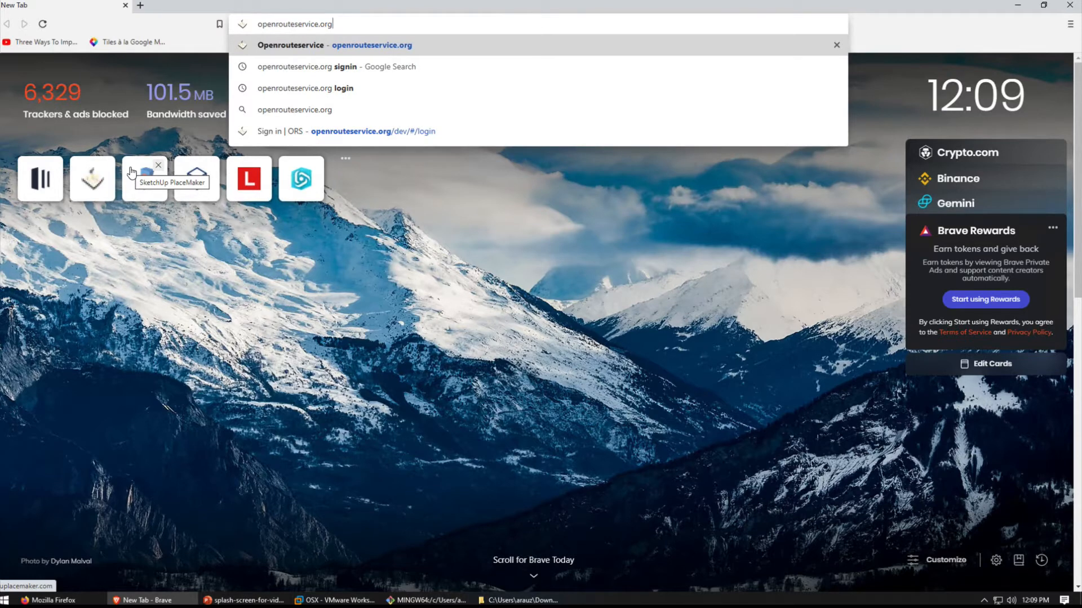
pyautogui.write('sig')
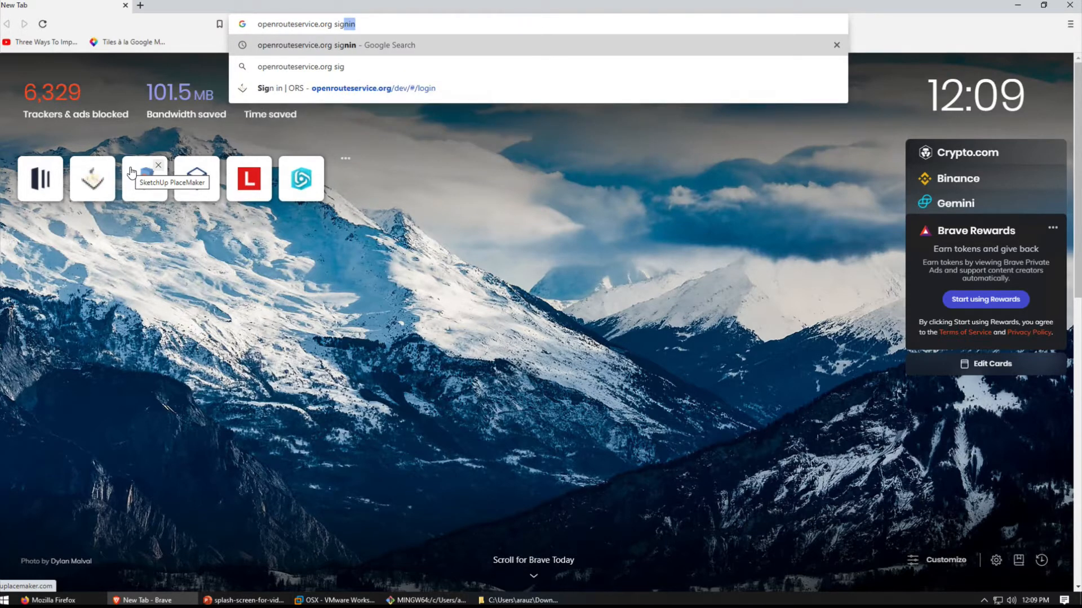
pyautogui.press('Return')
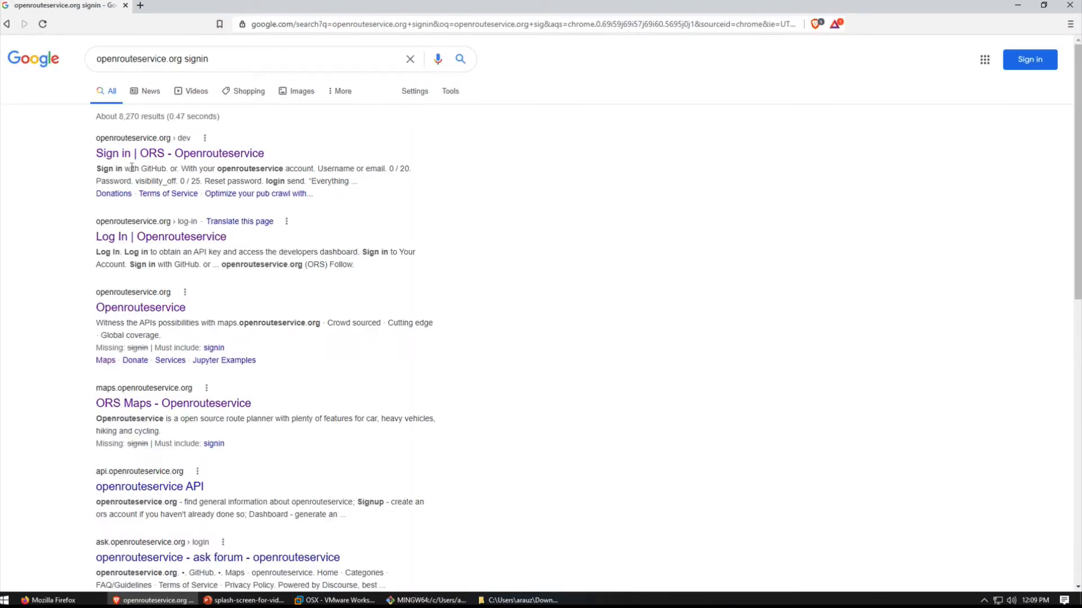
pyautogui.click(240, 152)
# - Sign in to openrouteservice with the account username and password
pyautogui.click(240, 274)
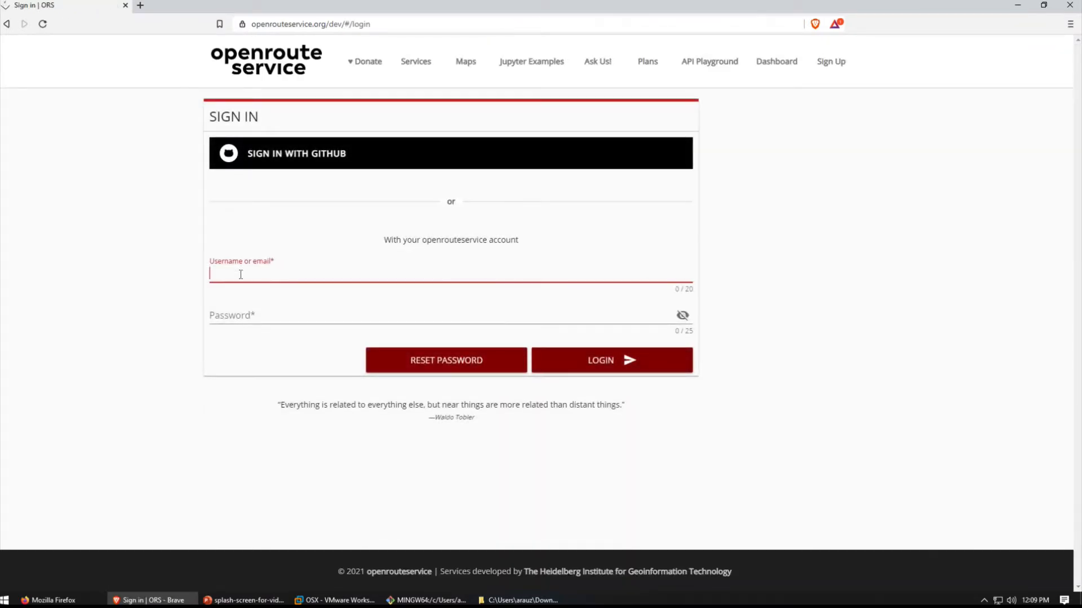
pyautogui.press('Tab')
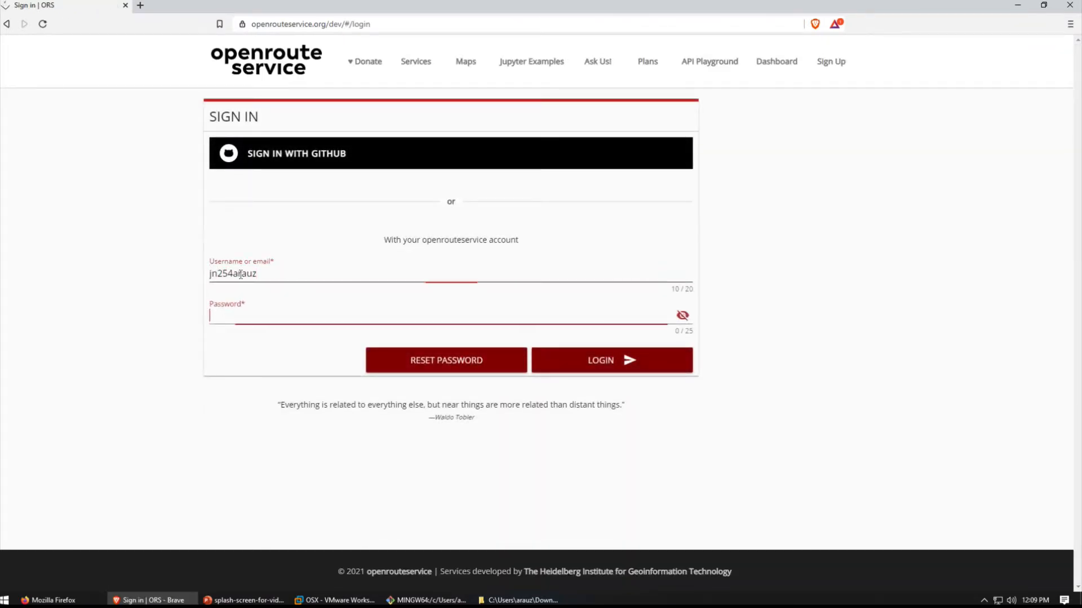
pyautogui.hotkey('ctrl', 'v')
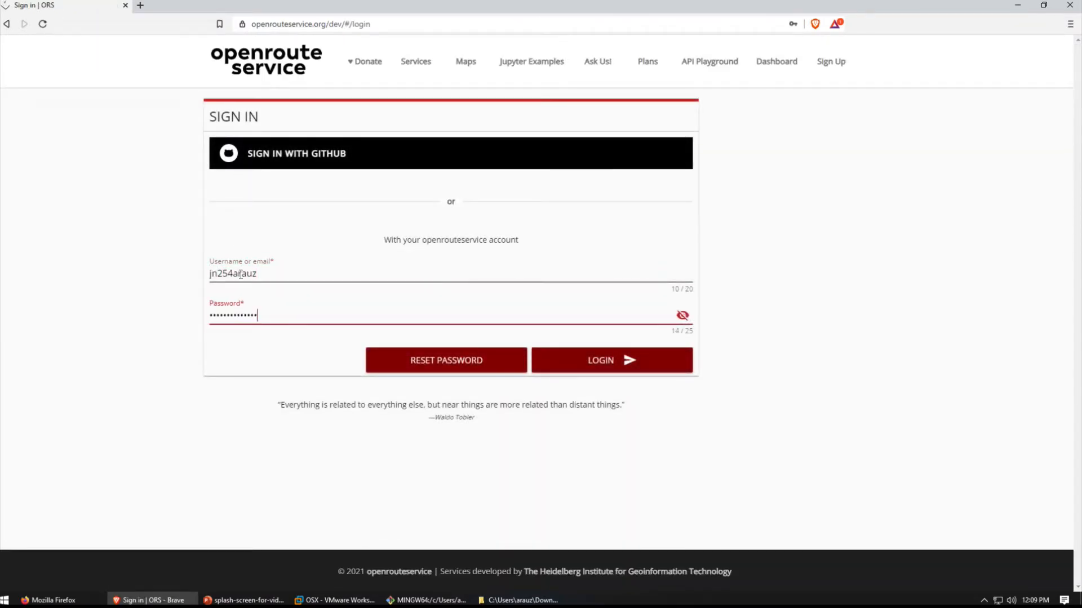
pyautogui.click(580, 362)
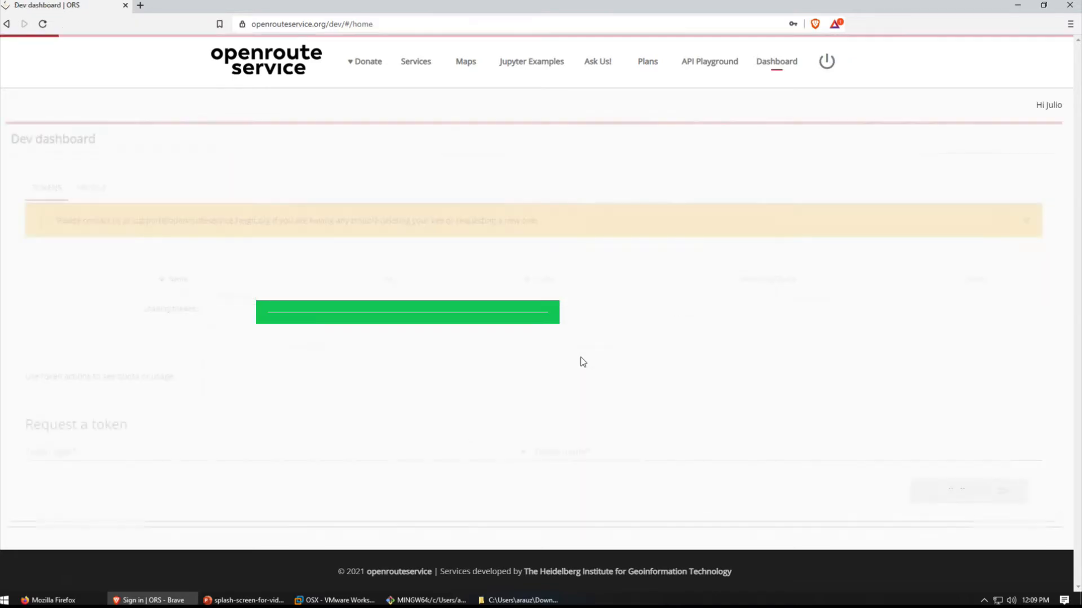
# - Open the openrouteservice Maps Client and locate the Ohio University area of Athens, Ohio, on the map
pyautogui.moveTo(465, 63)
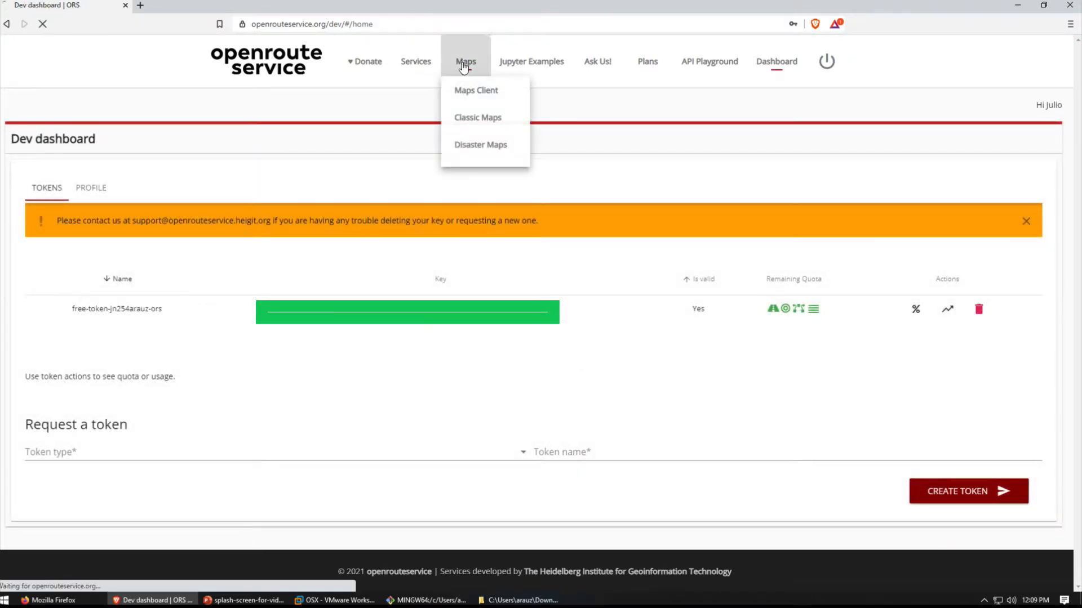
pyautogui.click(470, 84)
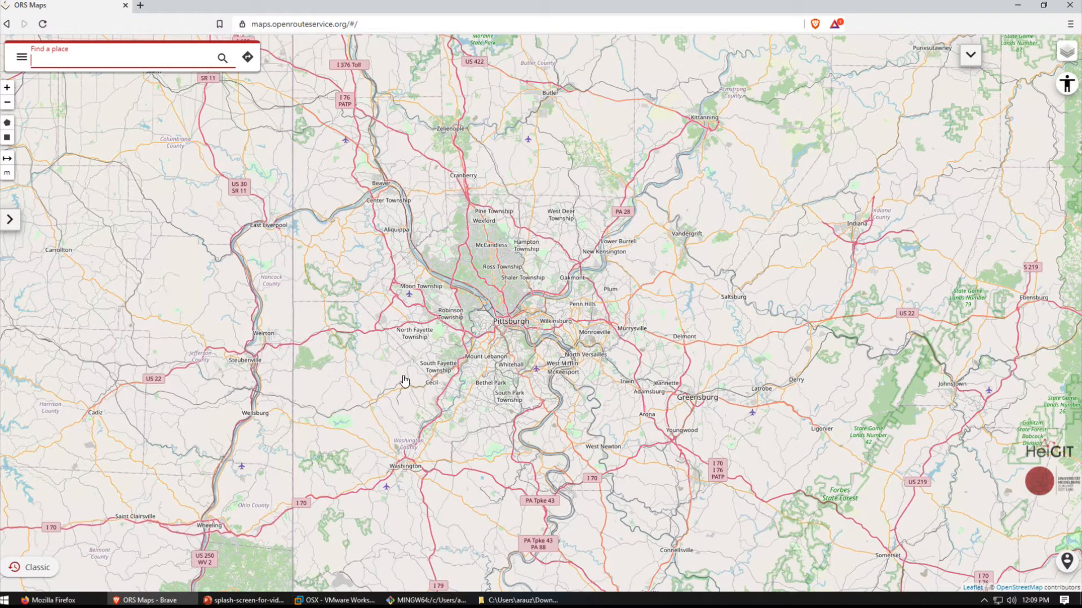
pyautogui.scroll(1, 359, 372)
pyautogui.scroll(-1, 394, 346)
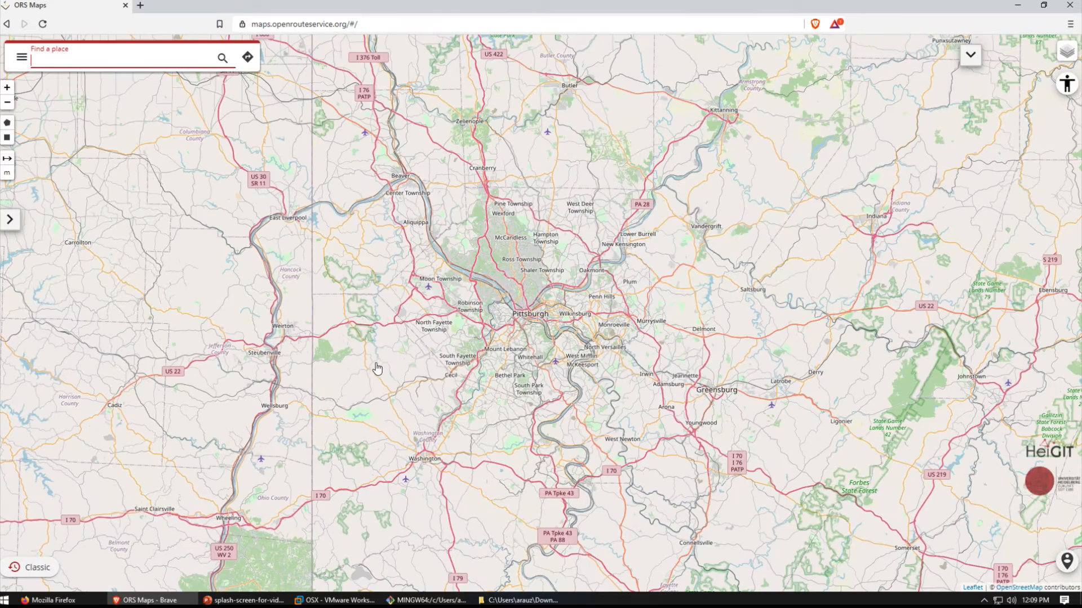
pyautogui.moveTo(423, 286); pyautogui.dragTo(643, 140)
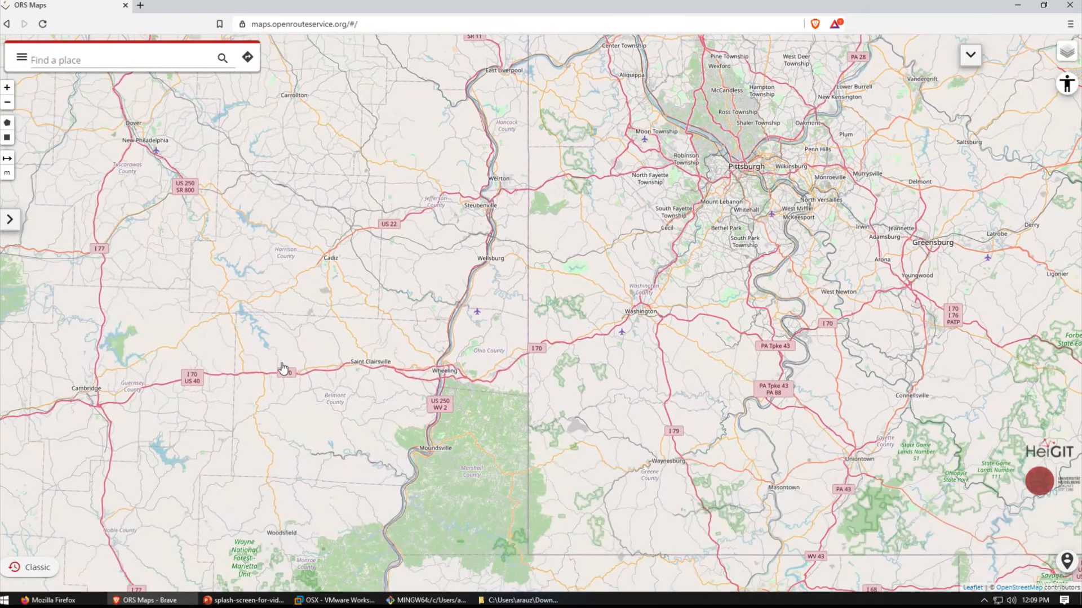
pyautogui.moveTo(464, 350); pyautogui.dragTo(927, 286)
pyautogui.moveTo(293, 344); pyautogui.dragTo(590, 309)
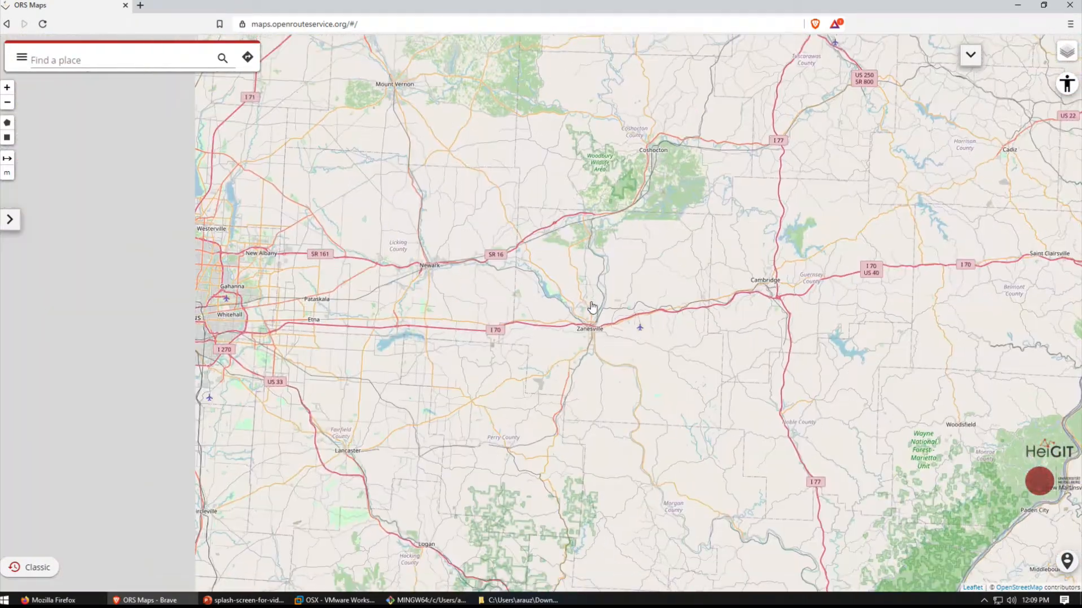
pyautogui.moveTo(353, 346); pyautogui.dragTo(503, 337)
pyautogui.moveTo(546, 421); pyautogui.dragTo(413, 274)
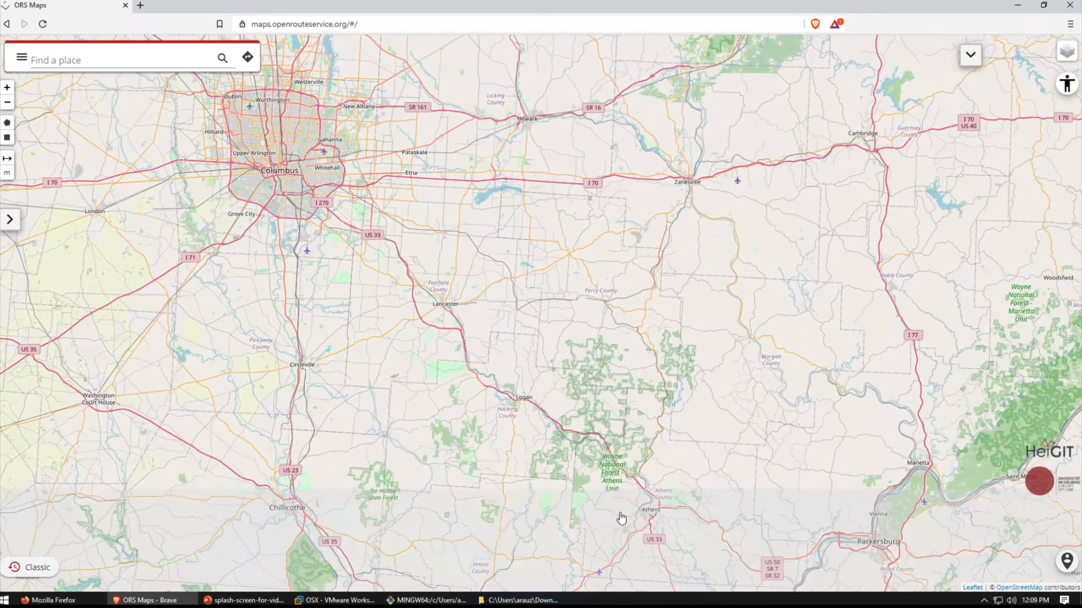
pyautogui.moveTo(629, 529); pyautogui.dragTo(431, 334)
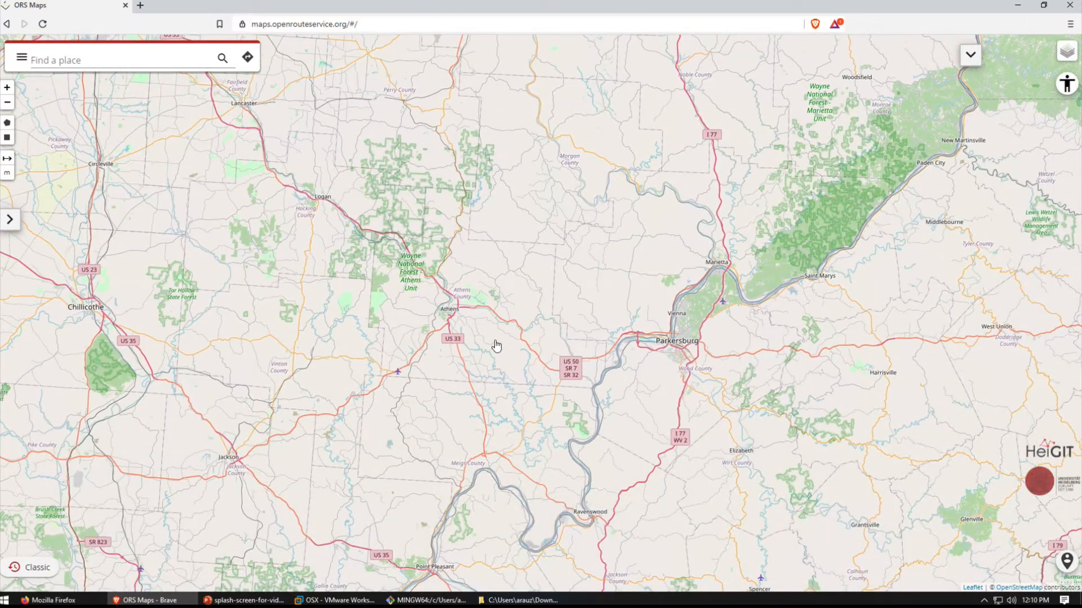
pyautogui.scroll(-1, 443, 341)
pyautogui.scroll(3, 443, 341)
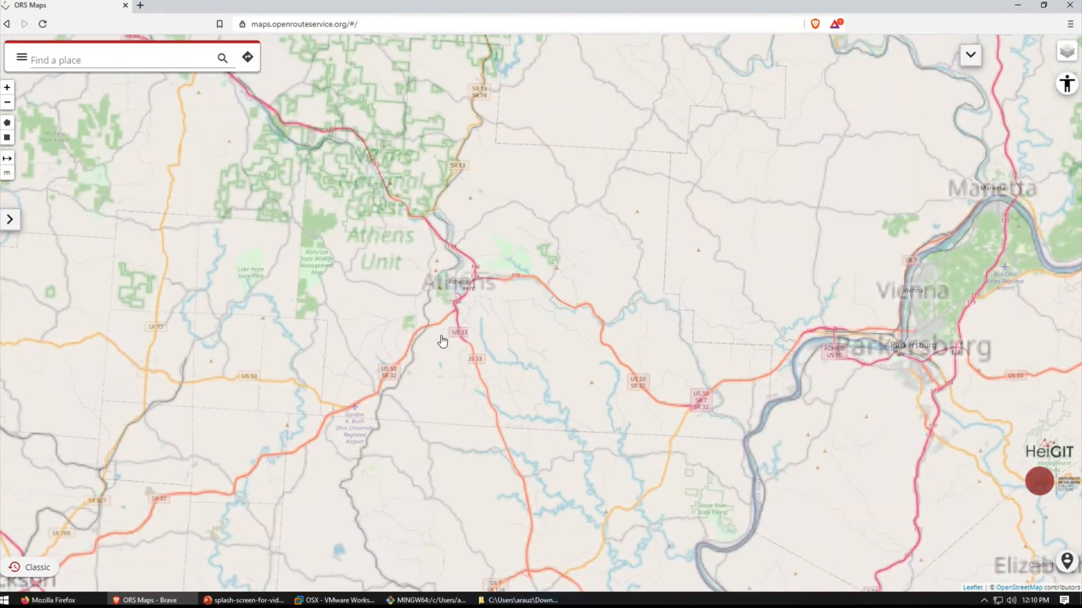
pyautogui.scroll(1, 479, 272)
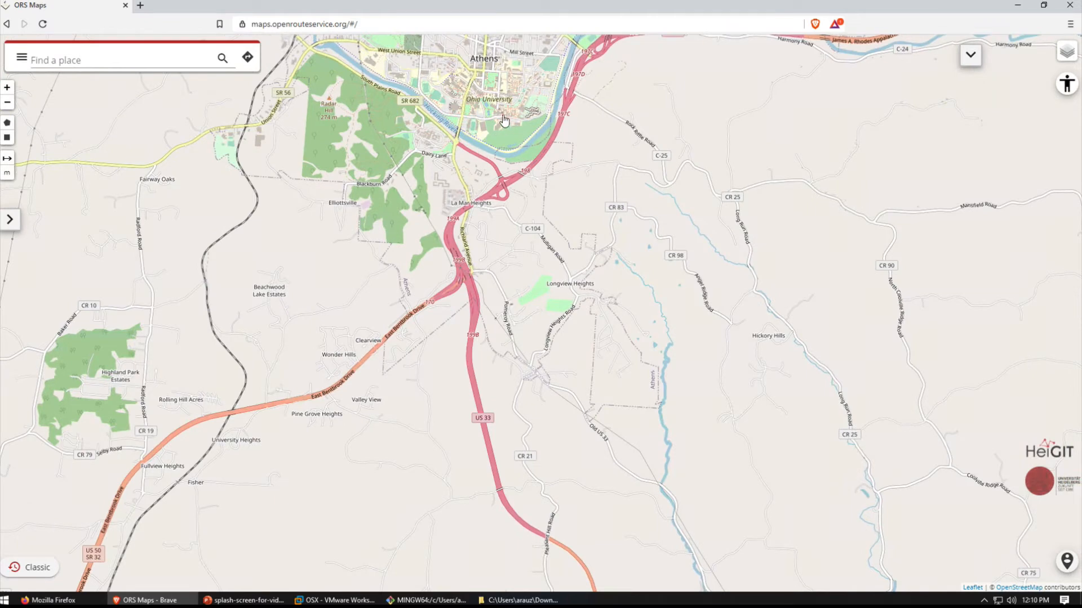
pyautogui.moveTo(504, 118); pyautogui.dragTo(536, 278)
pyautogui.scroll(2, 529, 253)
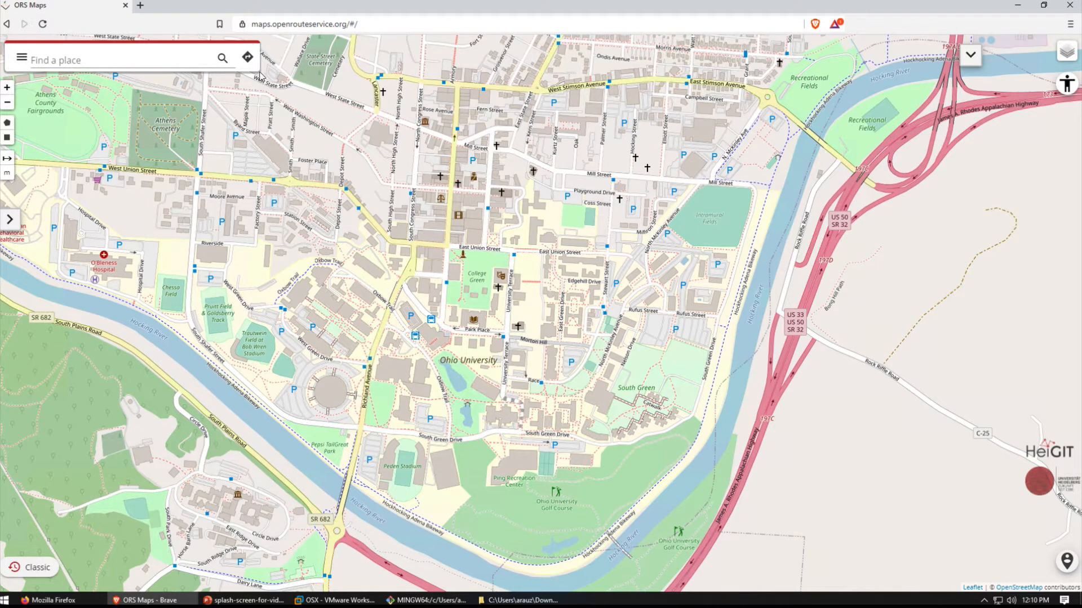
# - Open the route directions and enter the street address on E Union St, Athens, OH, as the starting place
pyautogui.click(249, 59)
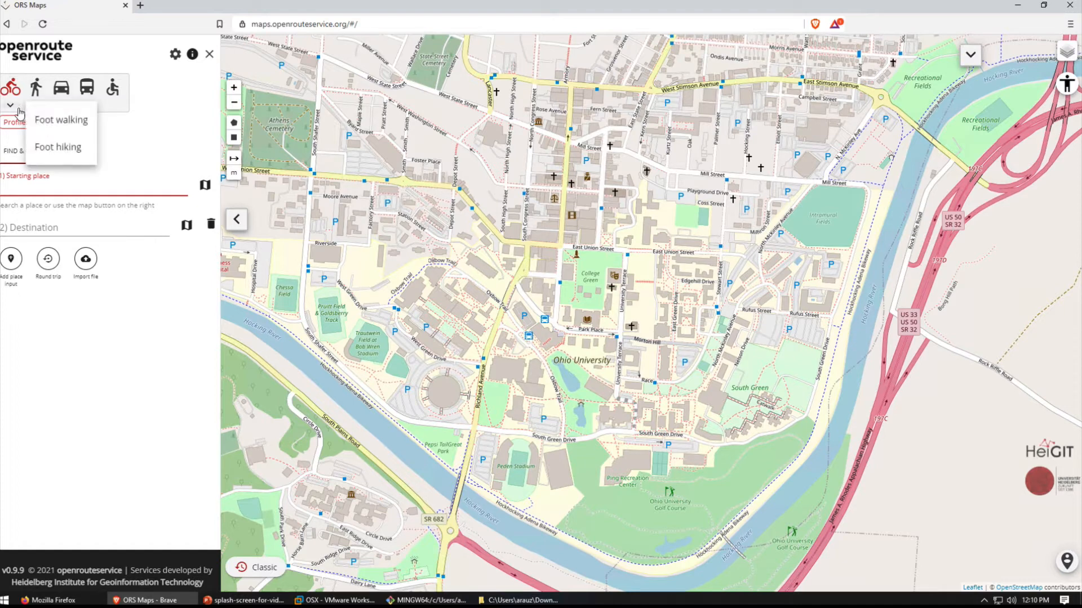
pyautogui.moveTo(14, 107)
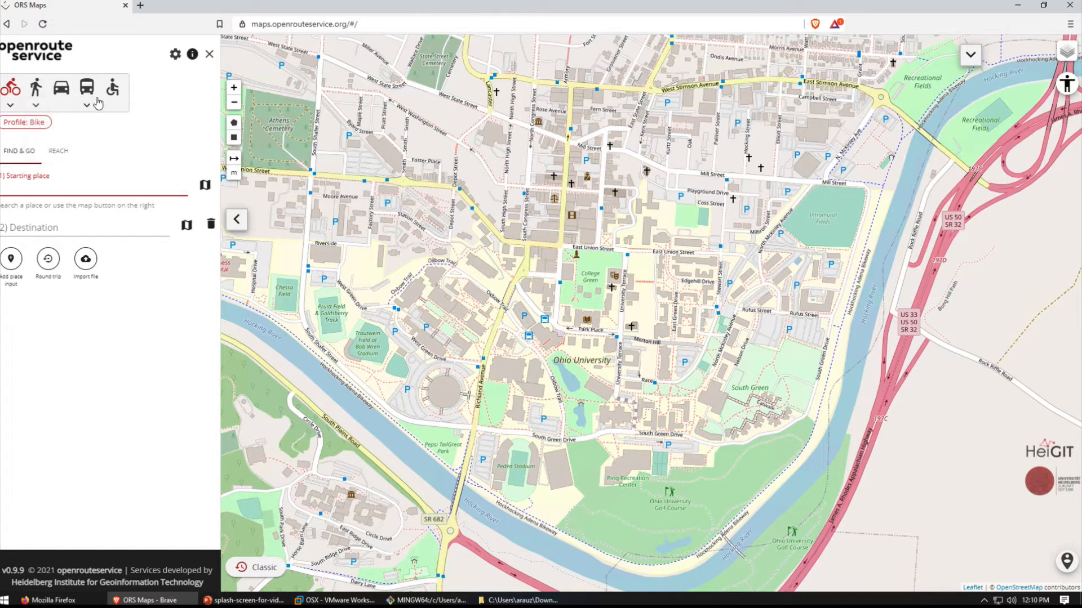
pyautogui.moveTo(87, 107)
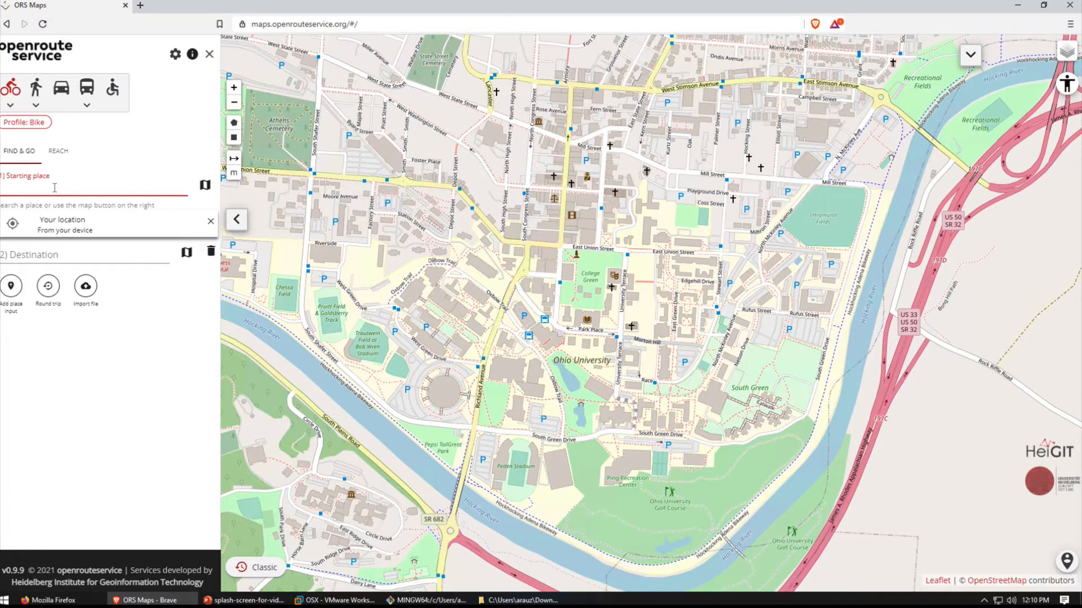
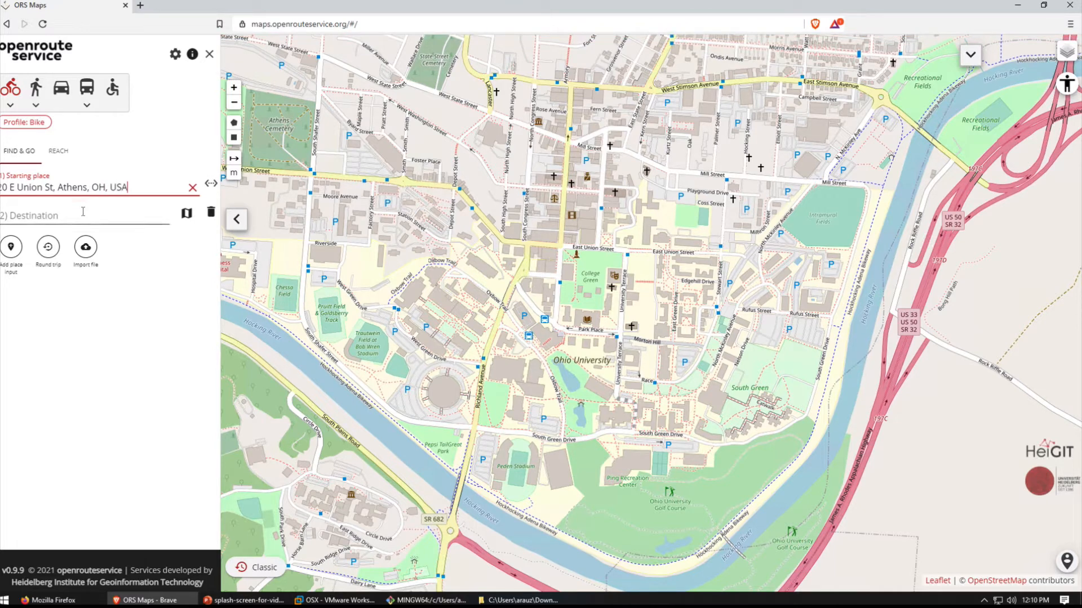
# - Set the destination to the suggested street address on Home Street, Athens, OH, USA, to create the bike route
pyautogui.click(64, 213)
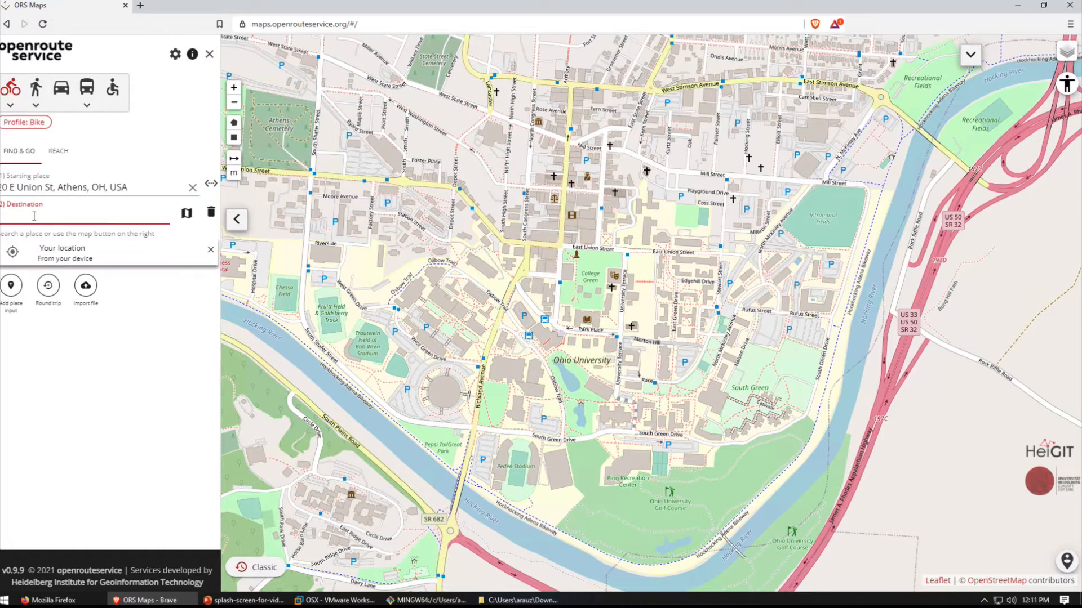
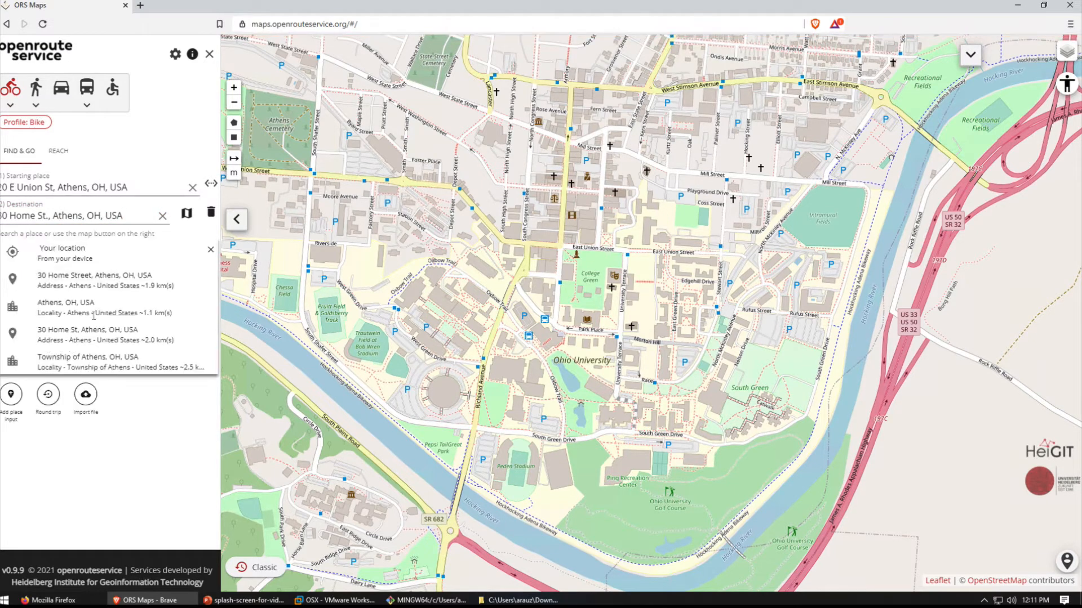
pyautogui.click(85, 282)
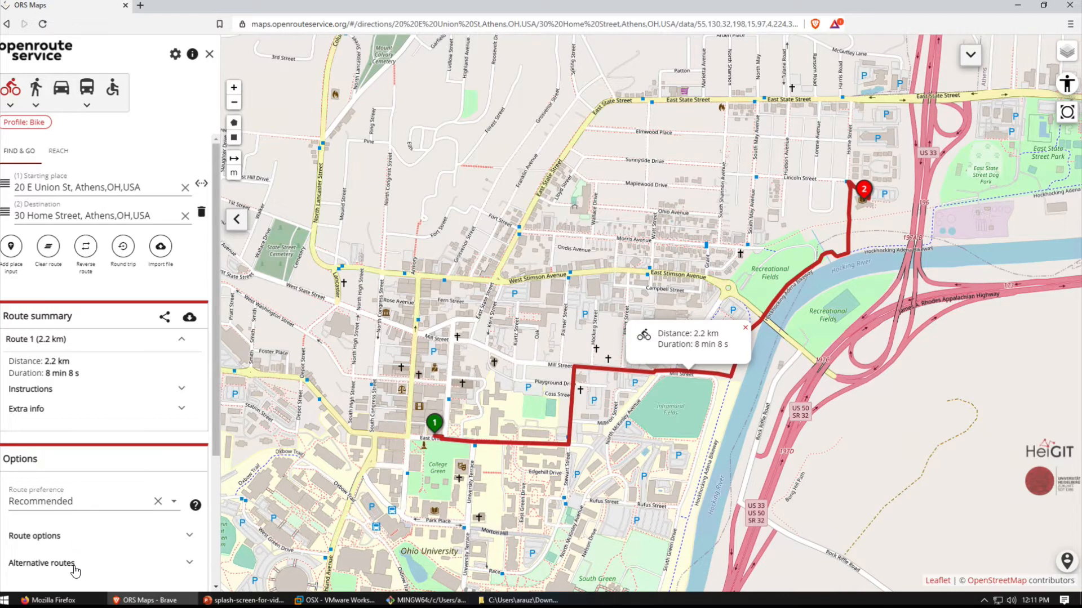
# - Examine the bike route's altitude profile and its available route options, such as features, borders and countries to avoid
pyautogui.scroll(-3, 75, 571)
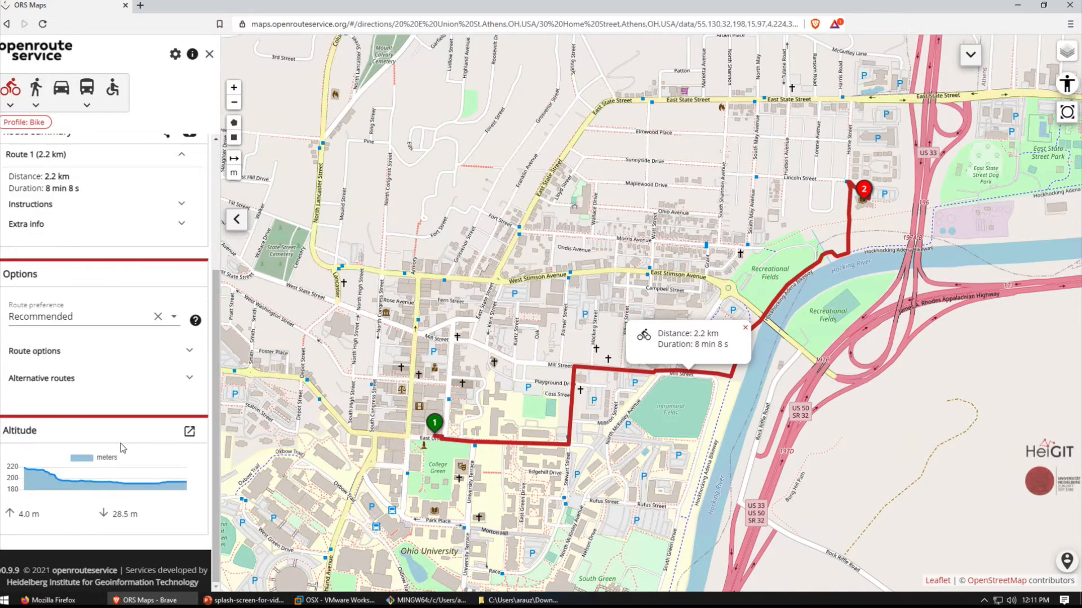
pyautogui.click(45, 356)
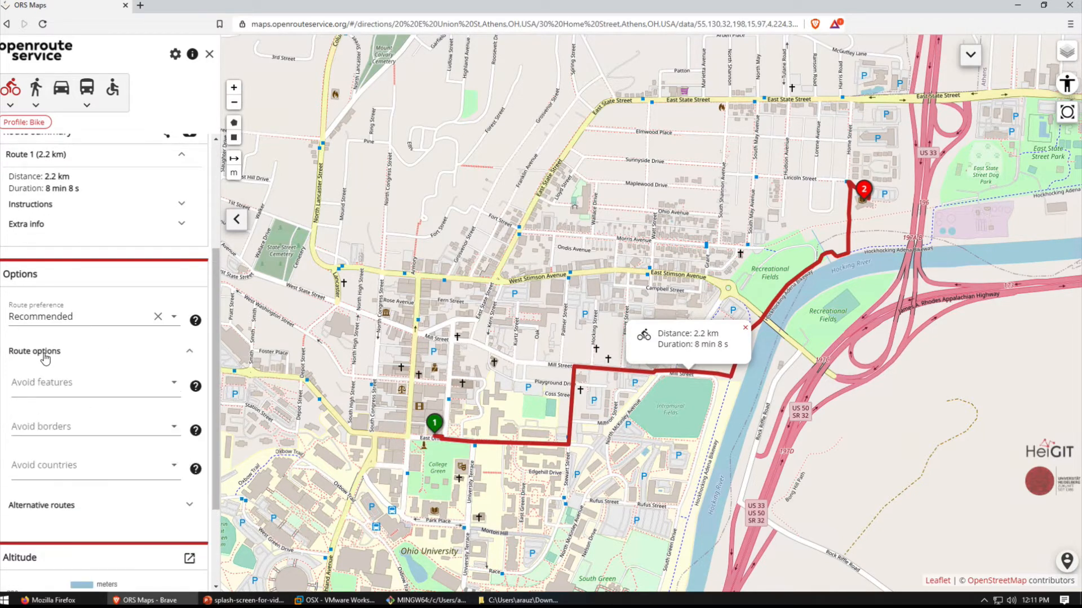
pyautogui.click(45, 356)
pyautogui.scroll(3, 129, 391)
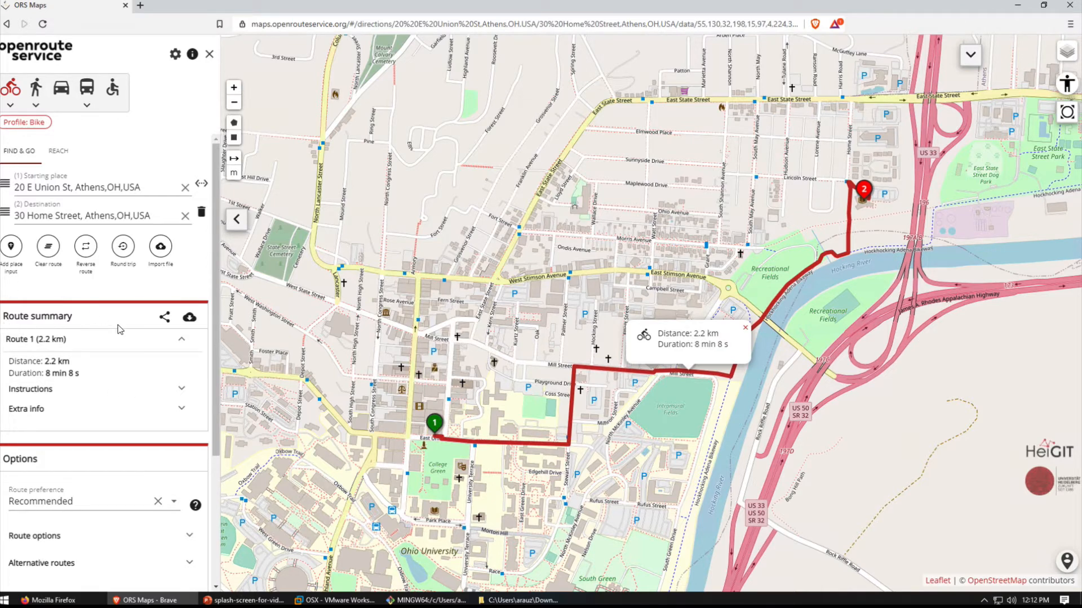
# - Set up the route download in GeoJSON format with the file name ors-route-schn-library-bike
pyautogui.click(190, 319)
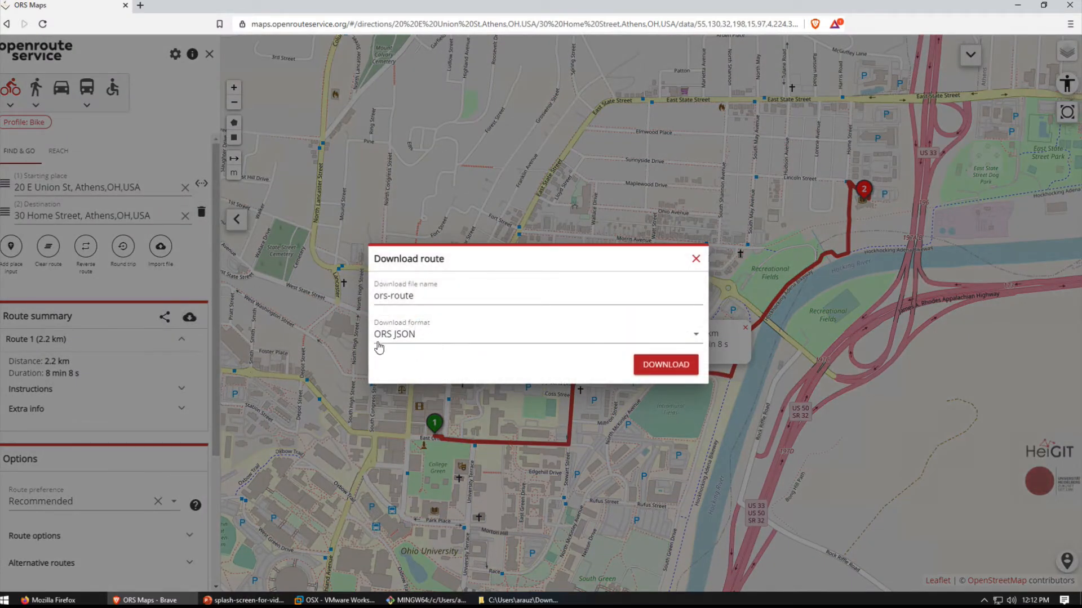
pyautogui.click(697, 337)
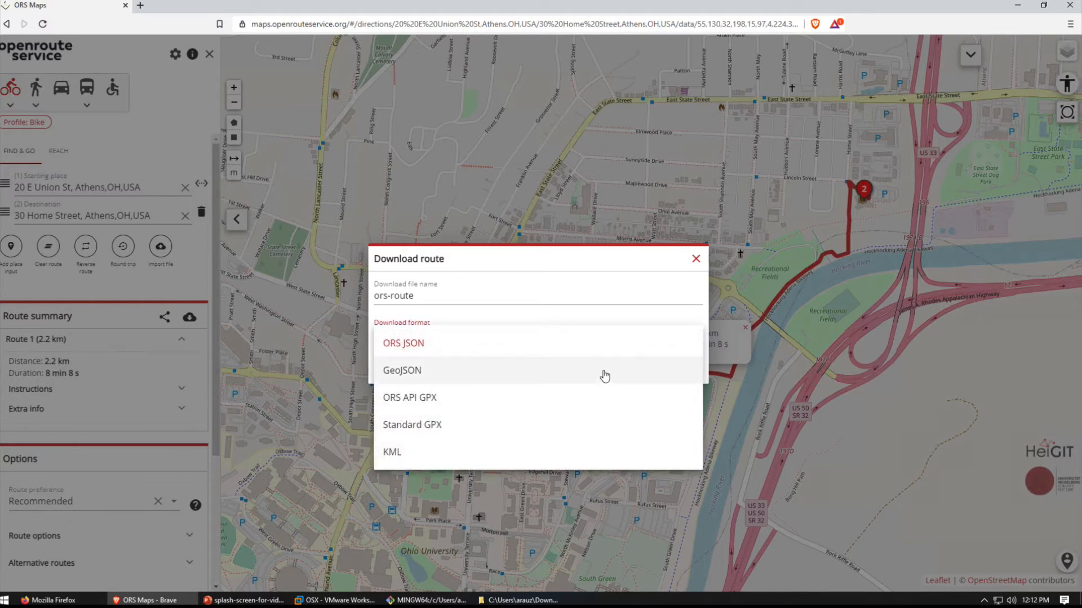
pyautogui.click(496, 375)
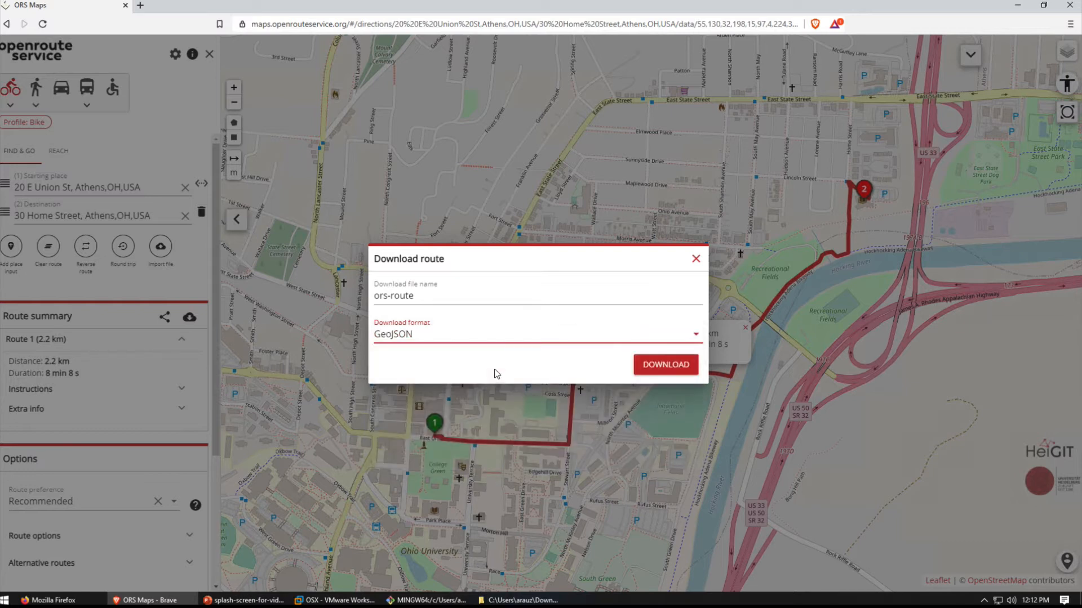
pyautogui.click(421, 295)
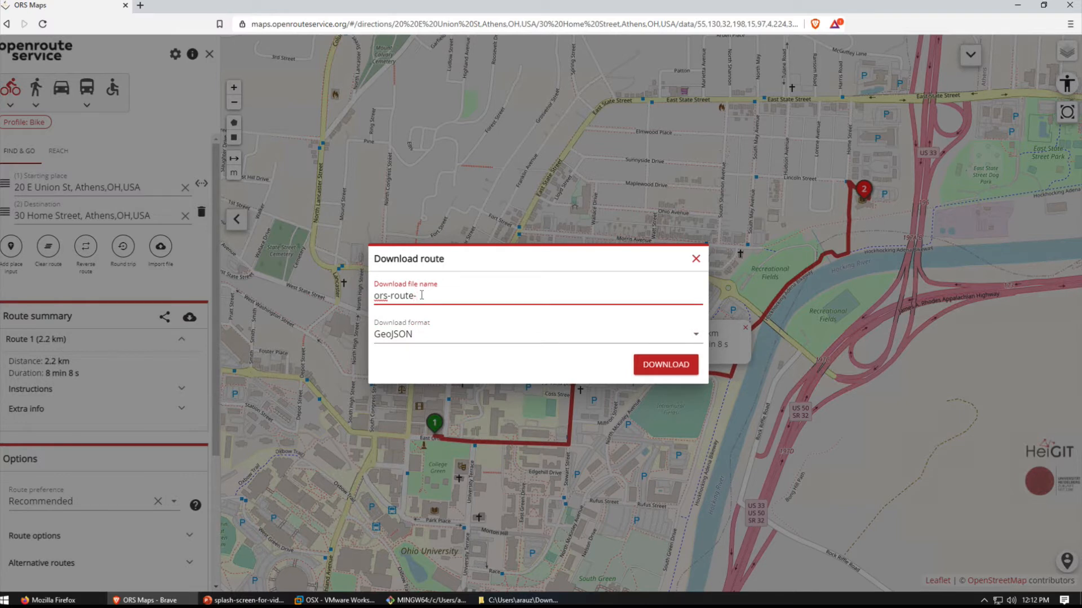
pyautogui.write('schn')
pyautogui.write('-libar')
pyautogui.write('rary')
pyautogui.write('-bike')
# - Download the bike route, save the JSON file to the Downloads folder and close the route download dialog
pyautogui.click(660, 361)
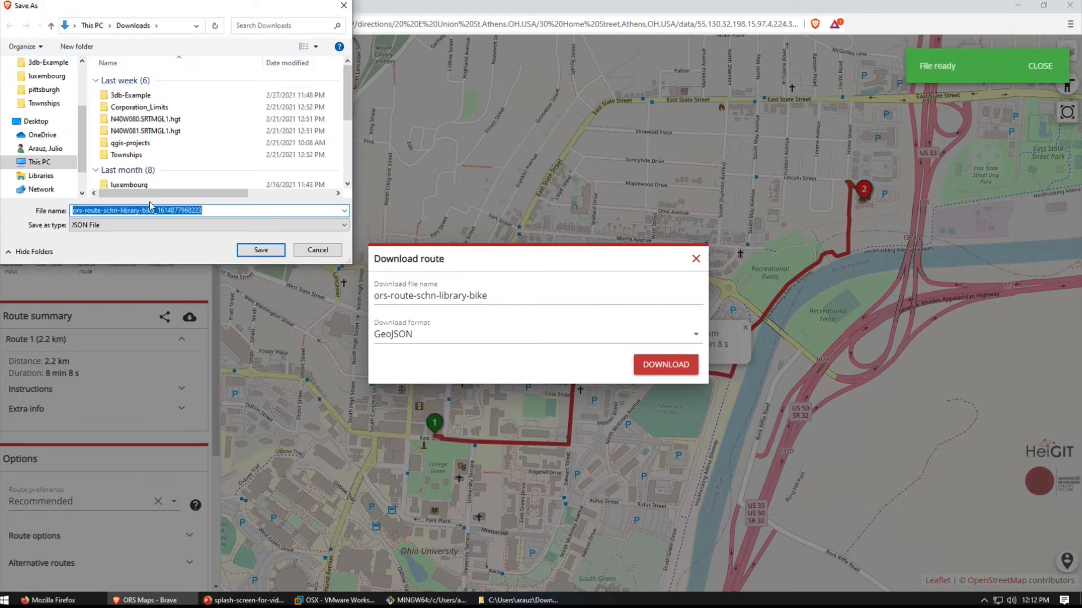
pyautogui.click(248, 250)
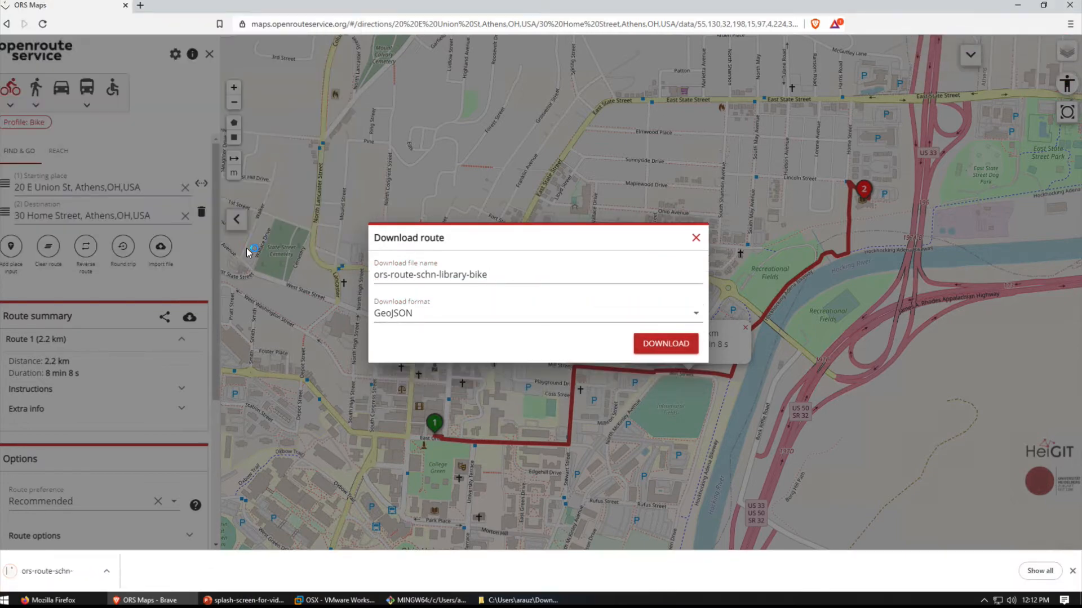
pyautogui.click(696, 243)
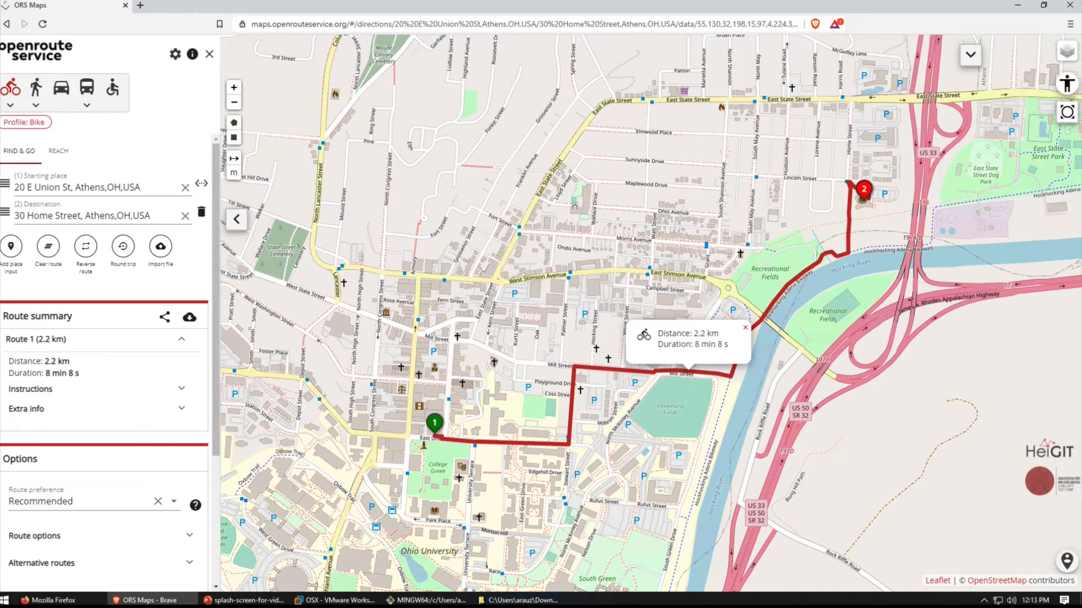
# - Clear the bike route and generate a reach isochrone around the suggested street address on E Union St, Athens, OH, USA
pyautogui.click(48, 248)
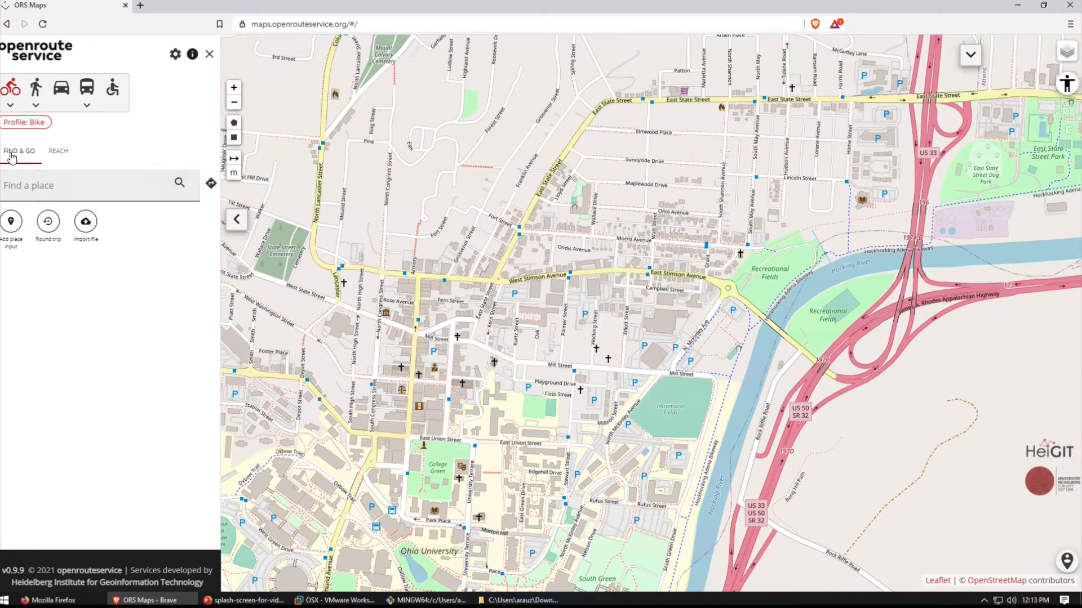
pyautogui.click(58, 152)
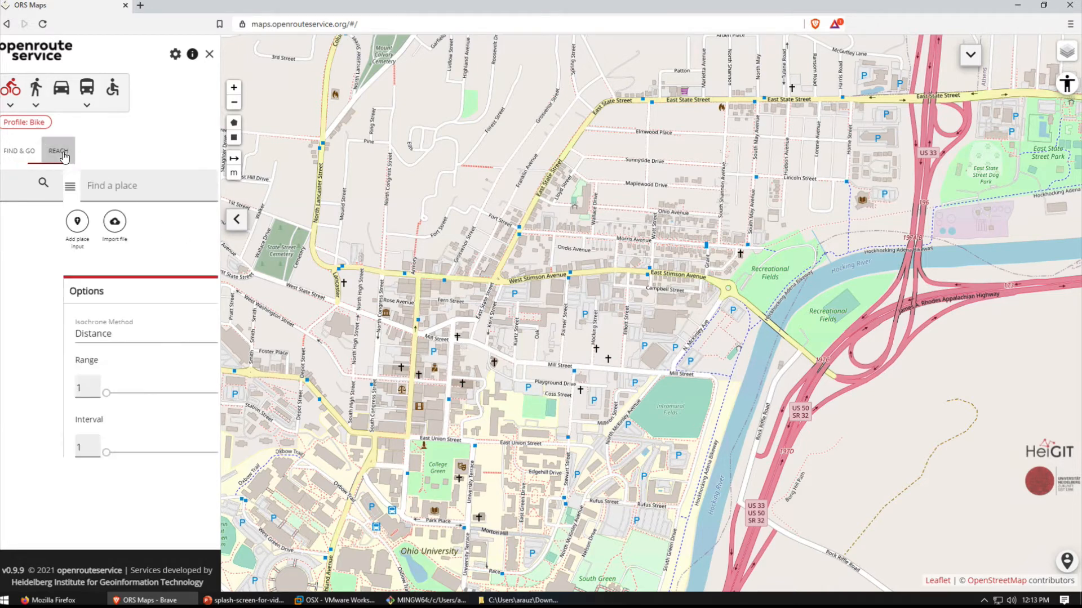
pyautogui.click(49, 182)
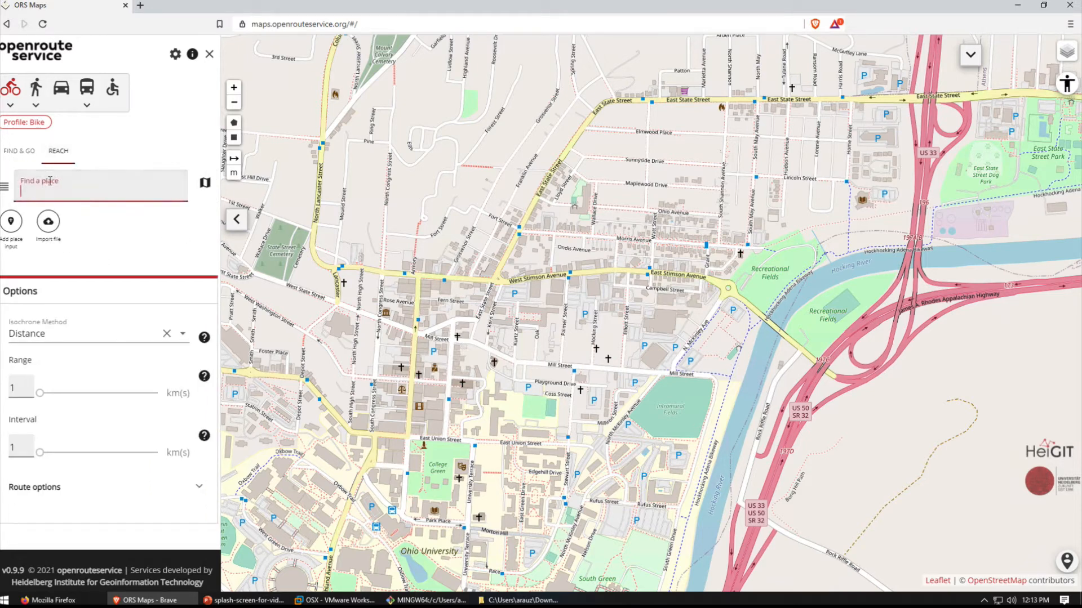
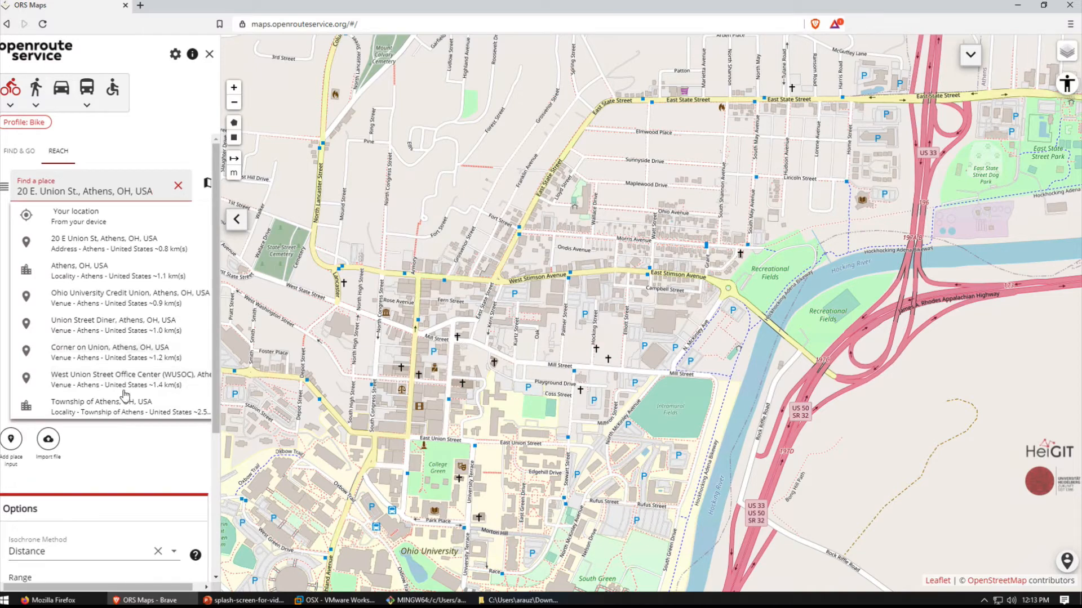
pyautogui.click(109, 241)
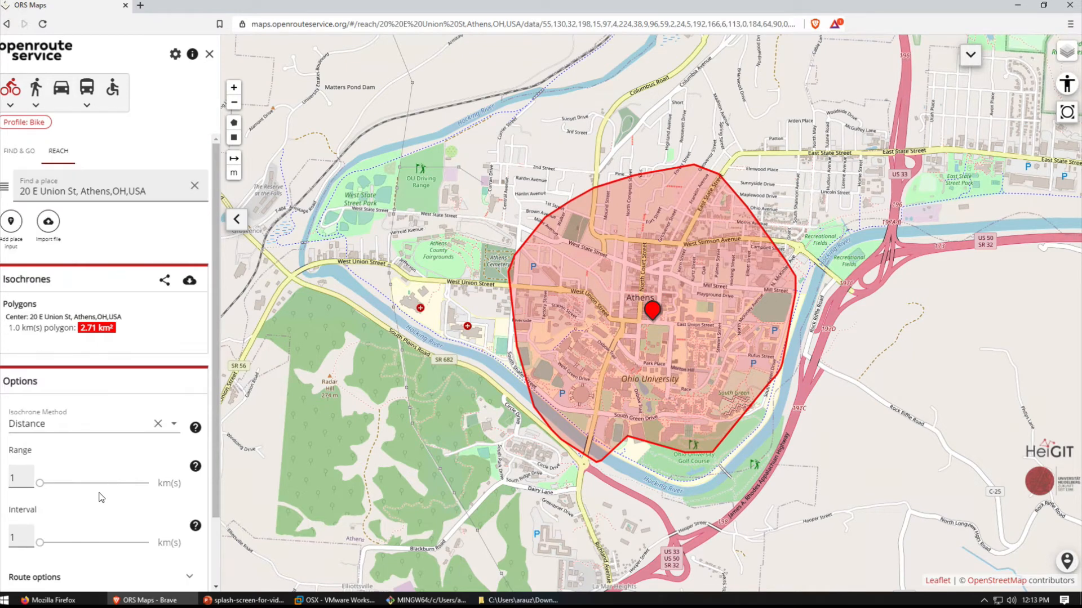
# - Set the isochrone method to Time, the travel profile to Foot walking and the interval to 3 min
pyautogui.click(173, 426)
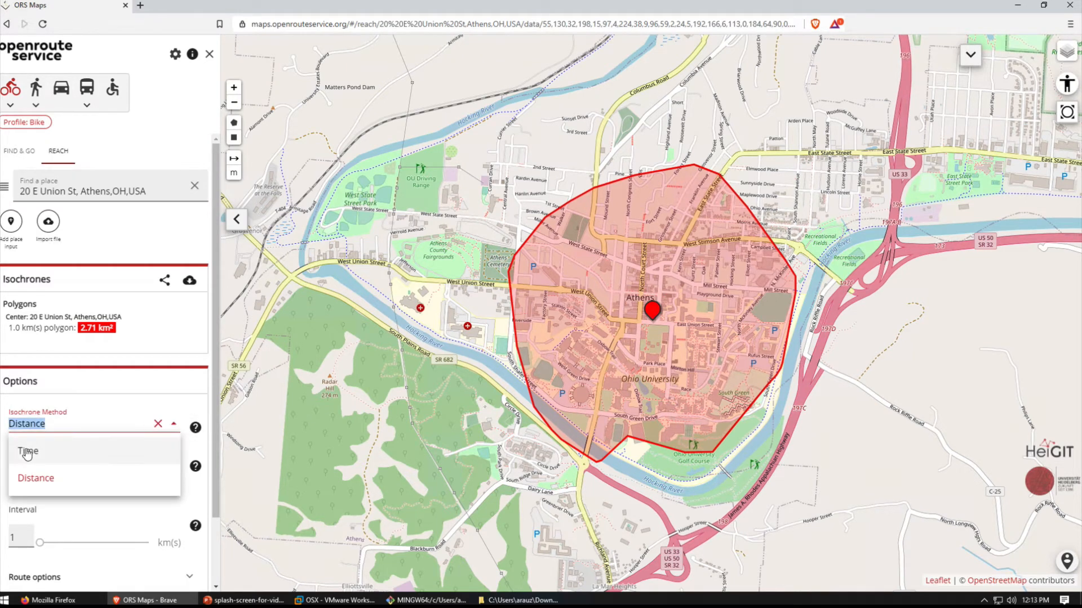
pyautogui.click(119, 449)
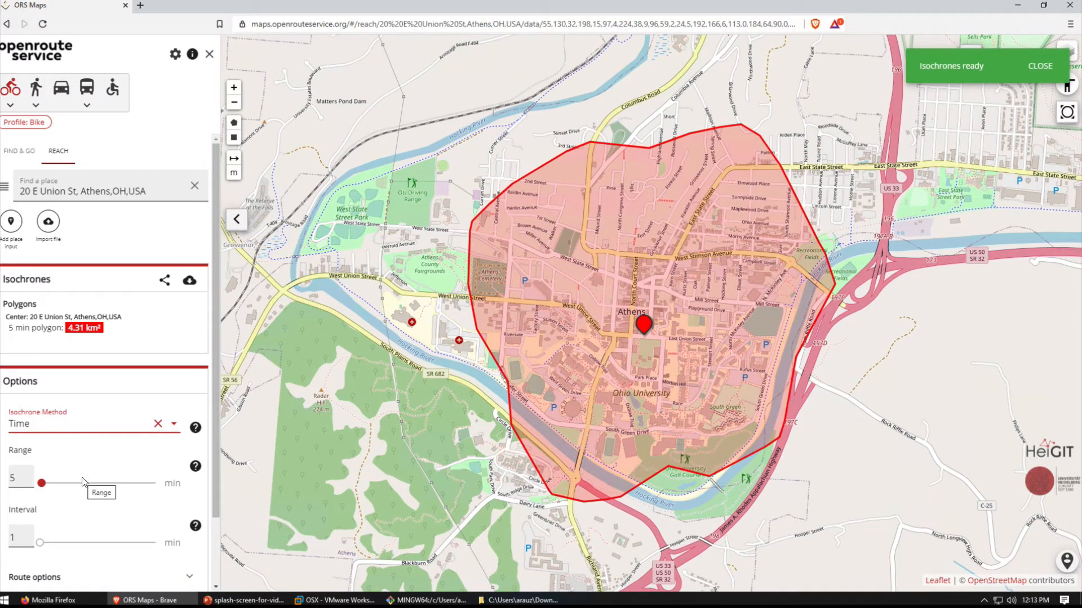
pyautogui.click(34, 97)
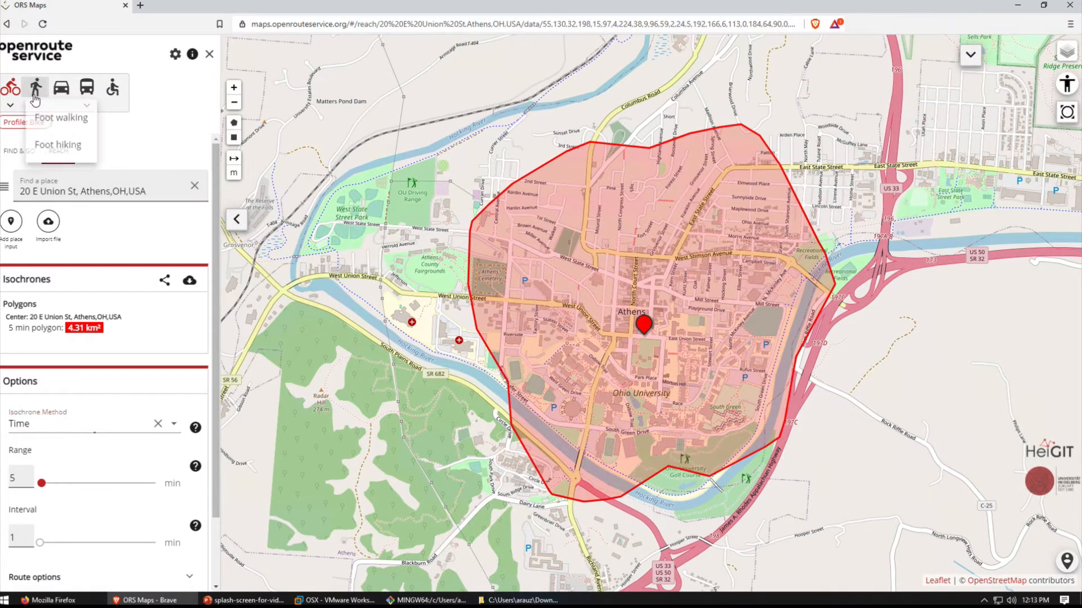
pyautogui.click(48, 117)
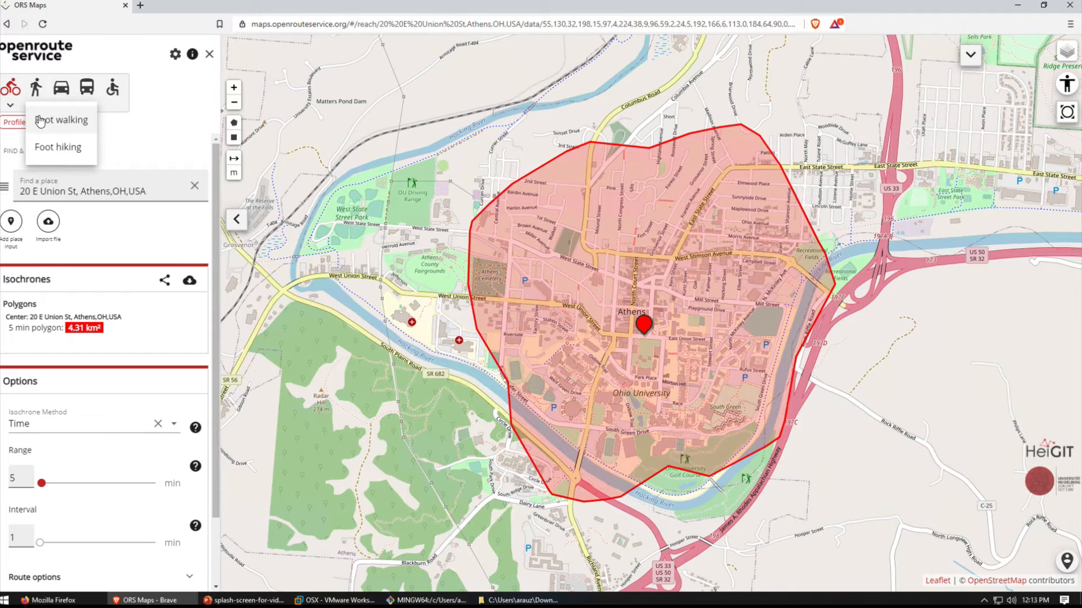
pyautogui.click(40, 119)
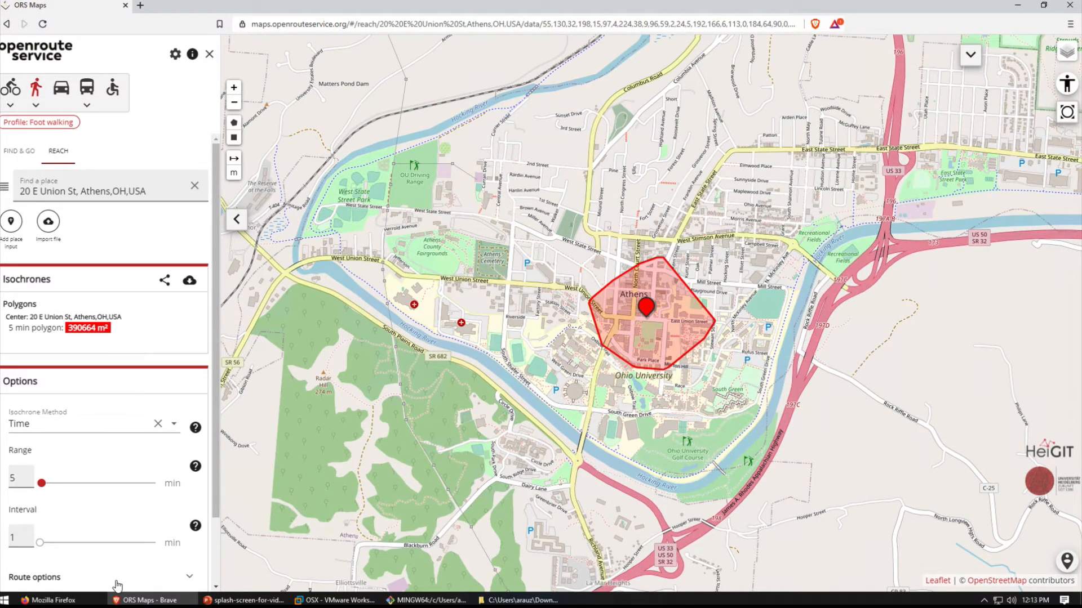
pyautogui.scroll(-1, 214, 479)
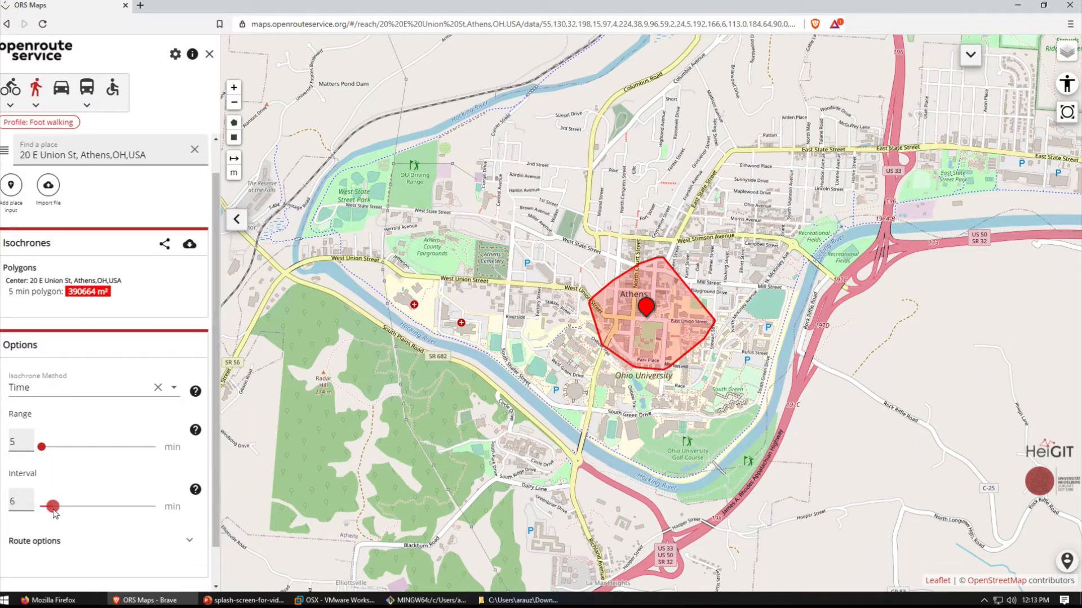
pyautogui.moveTo(41, 505)
pyautogui.mouseDown()
pyautogui.moveTo(57, 506)
pyautogui.moveTo(35, 510)
pyautogui.mouseUp()
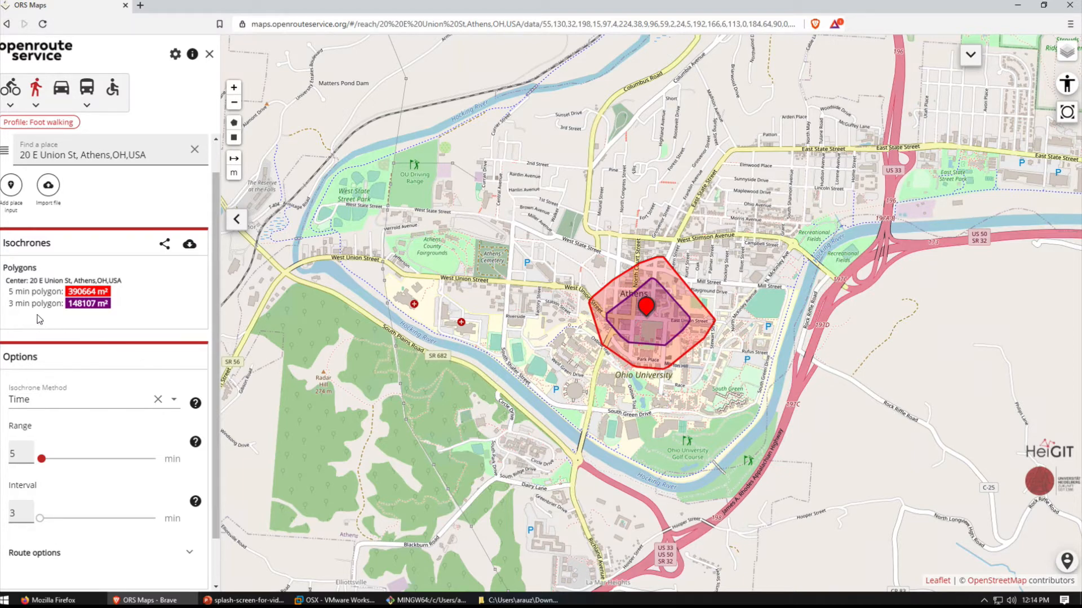
# - Set up the isochrone download in GeoJSON format with the file name ors-isochr-schn-walking-3-5
pyautogui.click(190, 245)
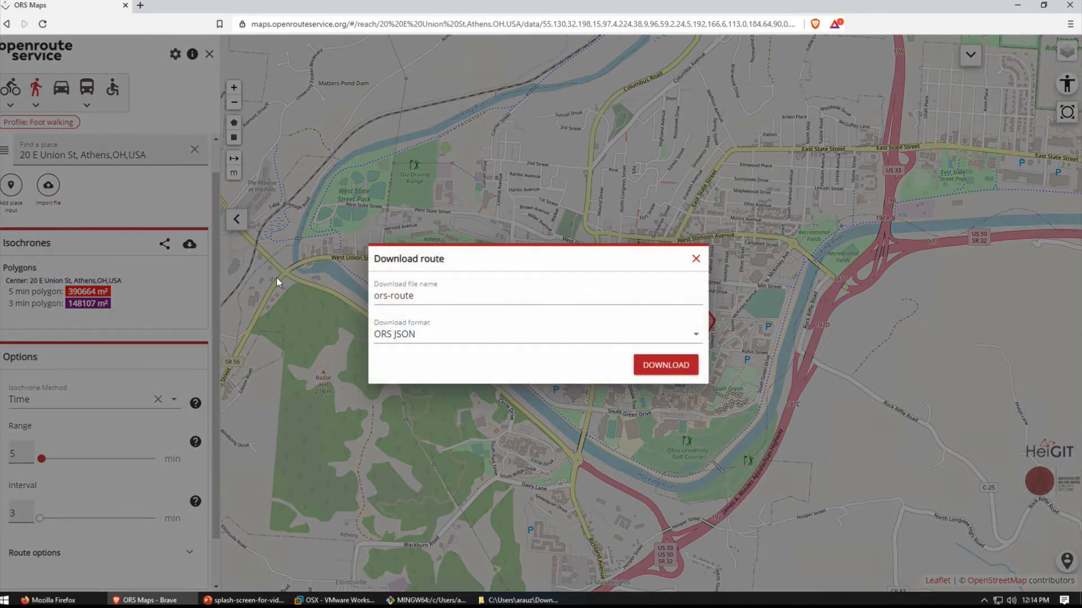
pyautogui.click(450, 300)
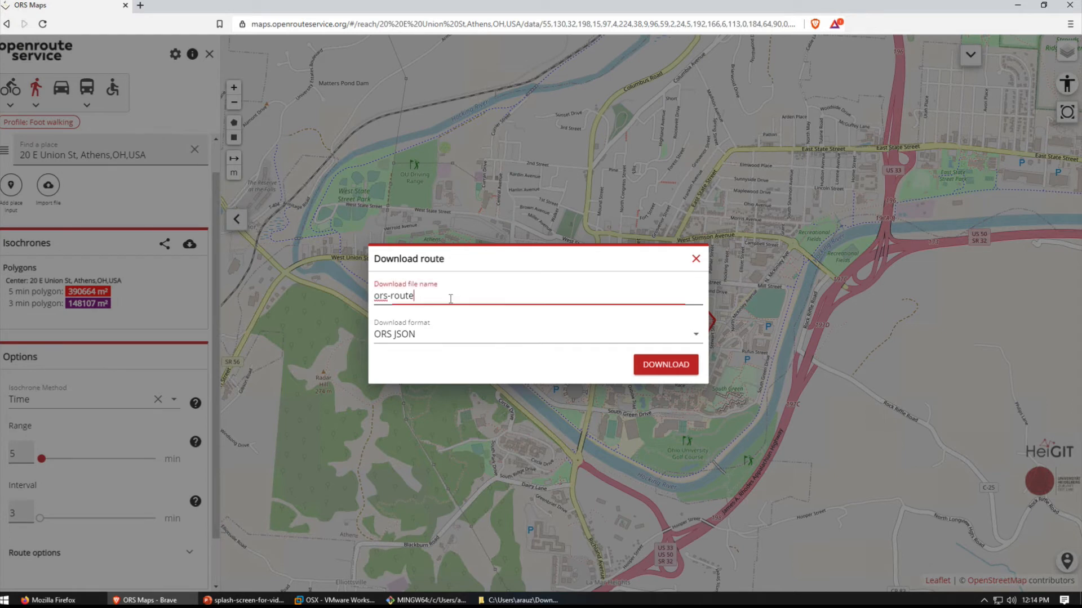
pyautogui.press('BackSpace')
pyautogui.write('isochr')
pyautogui.write('-schn=')
pyautogui.write('gpot')
pyautogui.press('BackSpace')
pyautogui.press('BackSpace')
pyautogui.press('BackSpace')
pyautogui.write('-f')
pyautogui.press('BackSpace')
pyautogui.write('walking-3')
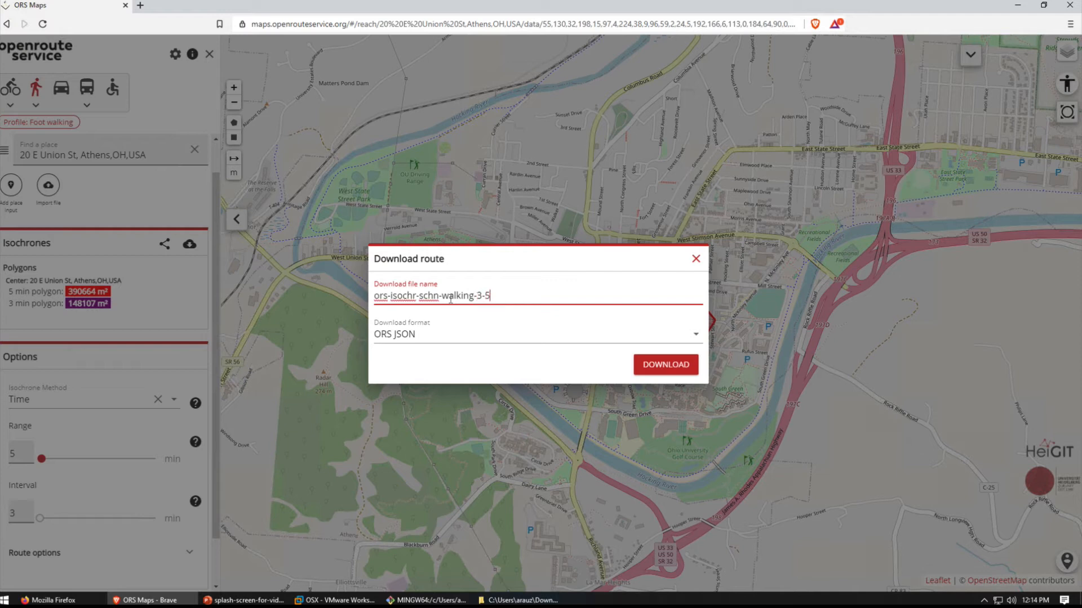
pyautogui.click(689, 338)
pyautogui.click(416, 370)
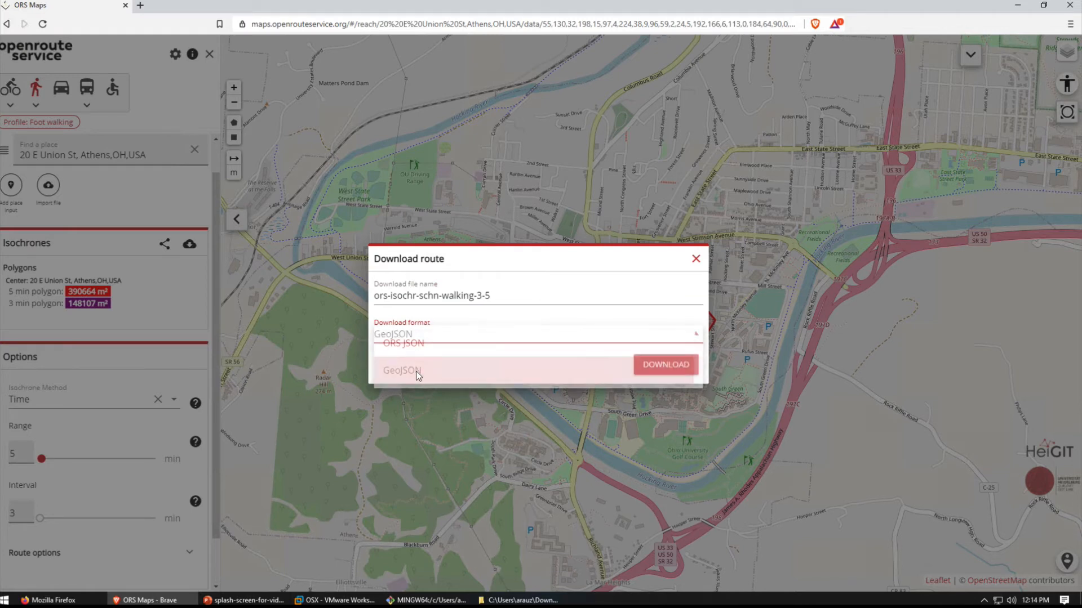
# - Download the isochrones, save the JSON file to the Downloads folder and close the download dialog
pyautogui.click(648, 367)
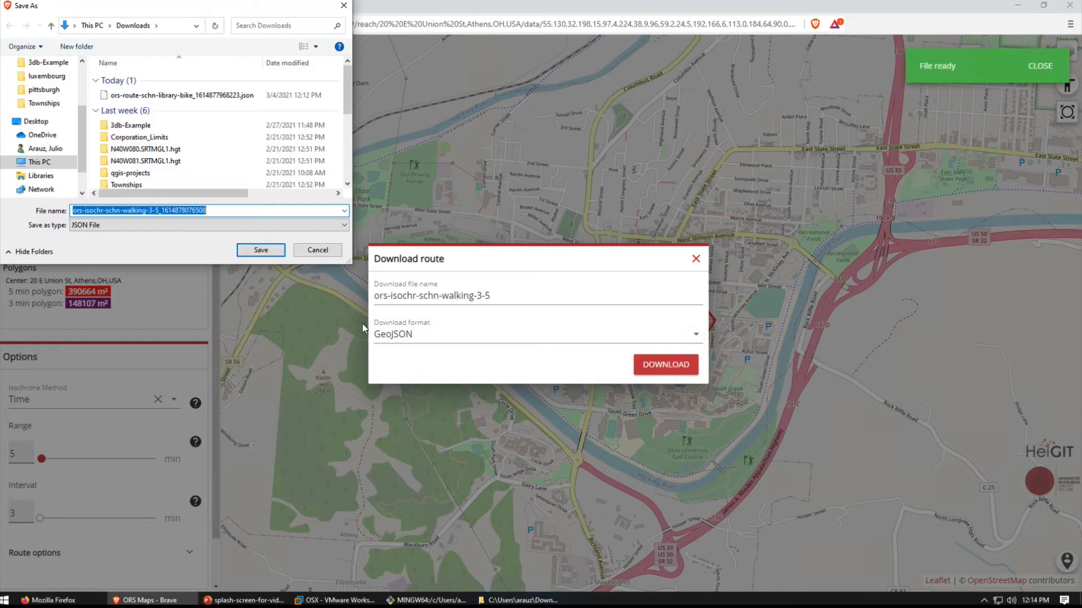
pyautogui.click(249, 251)
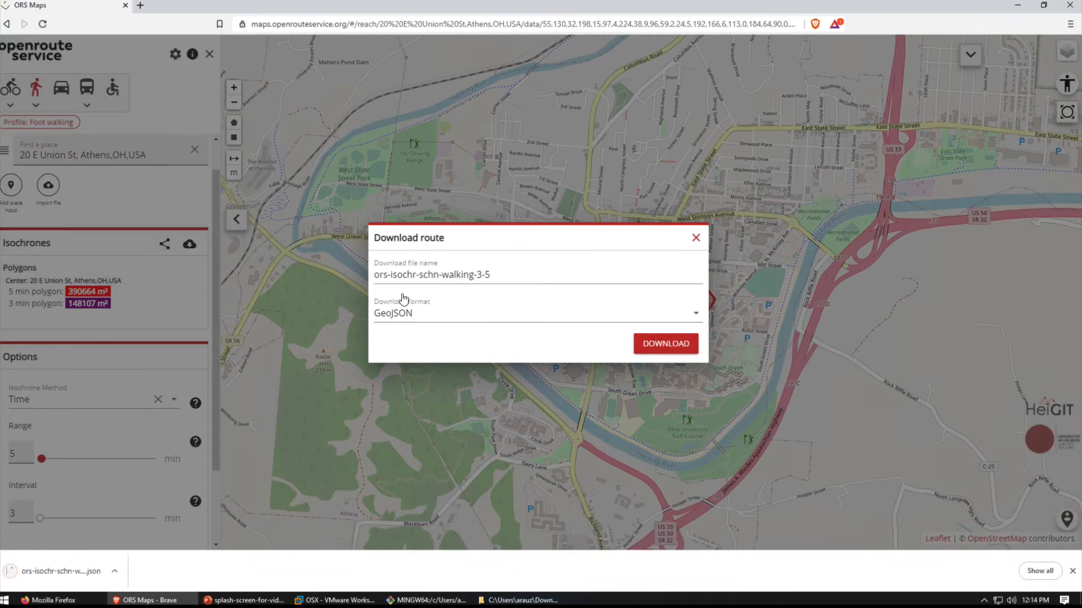
pyautogui.click(695, 237)
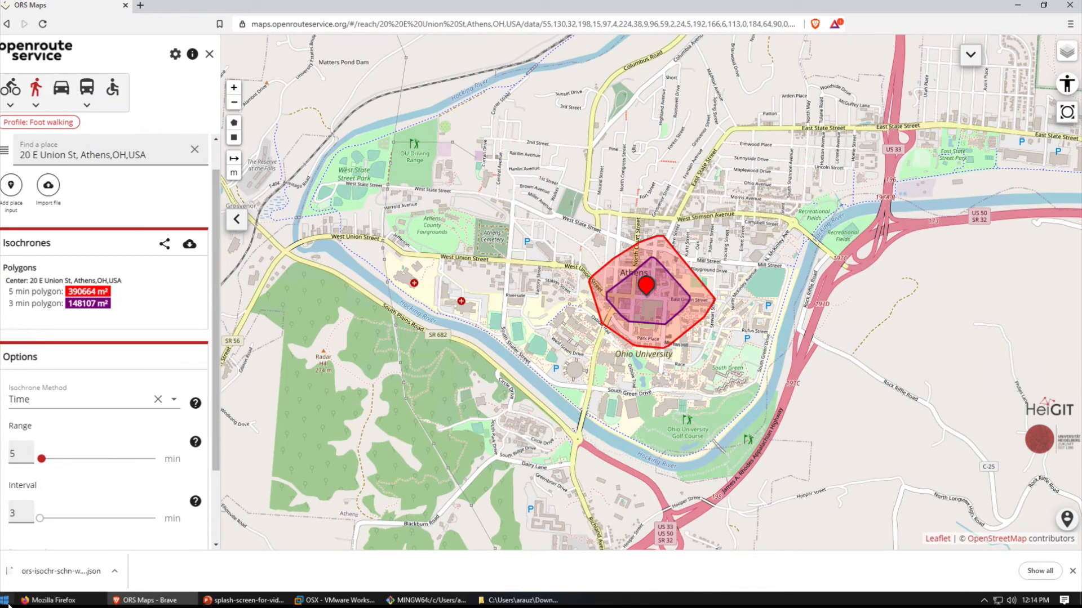
# - Launch QGIS Desktop 3.16.3 and add the OpenStreetMap XYZ tiles as a basemap layer
pyautogui.click(4, 599)
pyautogui.write('qgis')
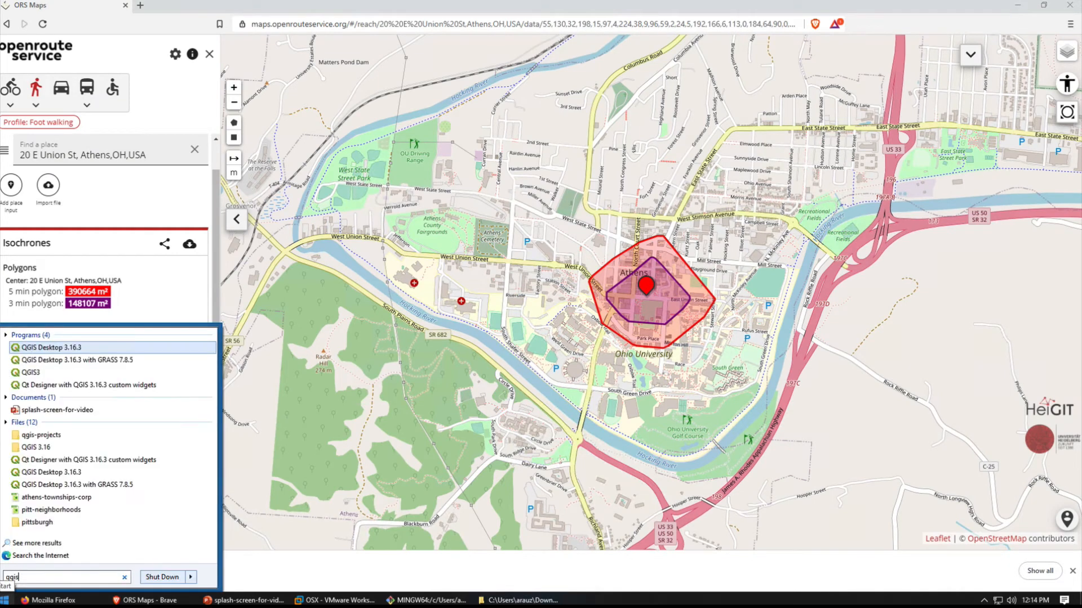
pyautogui.press('Return')
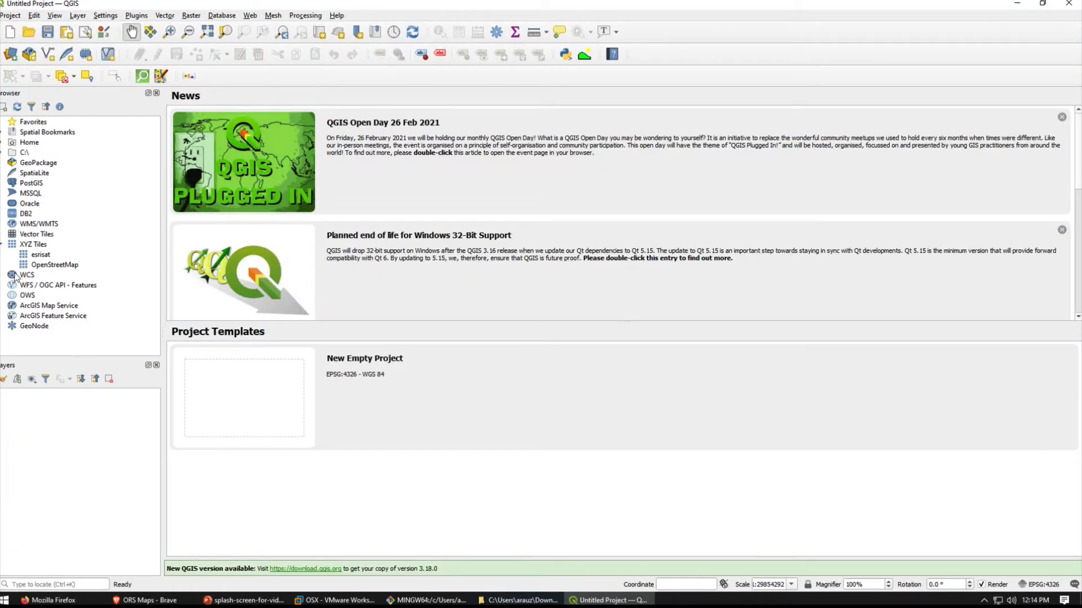
pyautogui.doubleClick(72, 268)
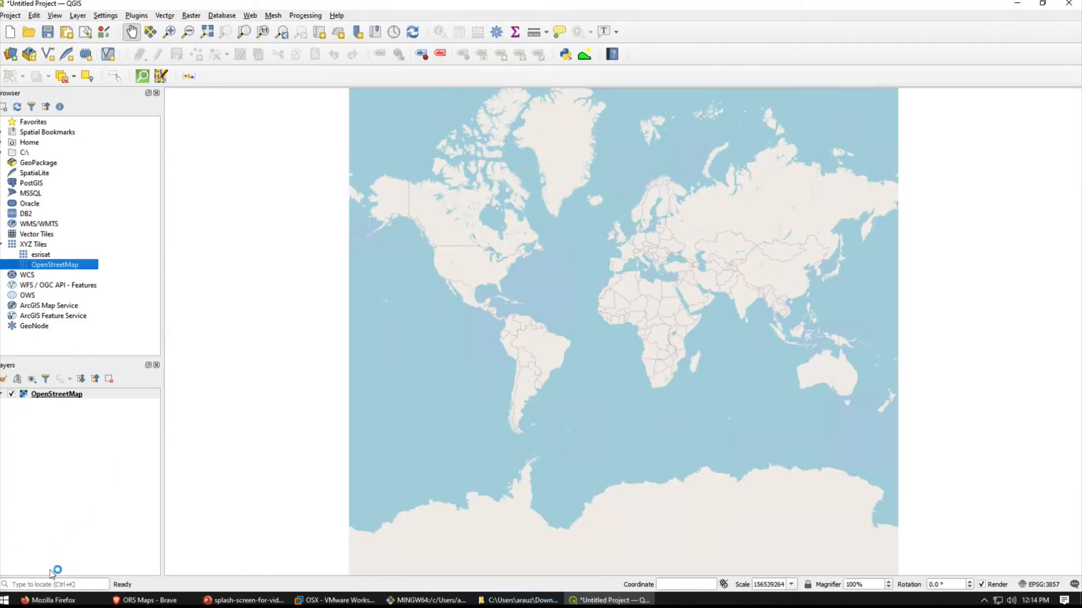
# - Locate Athens, Ohio with the Nominatim geocoder search "osm athens oh usa" and frame the city on the map
pyautogui.click(49, 585)
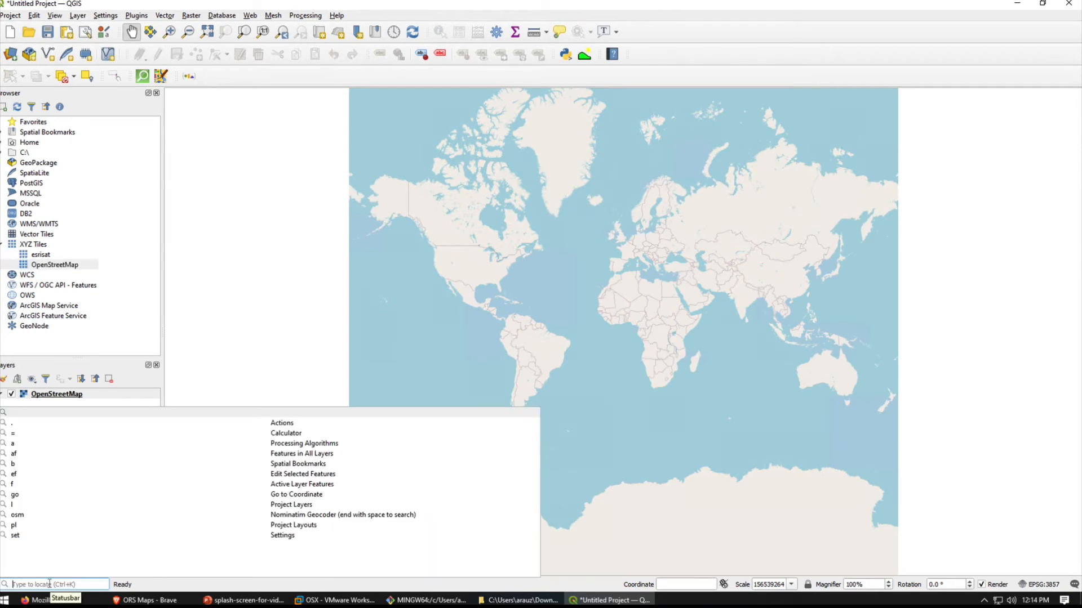
pyautogui.write('osm ')
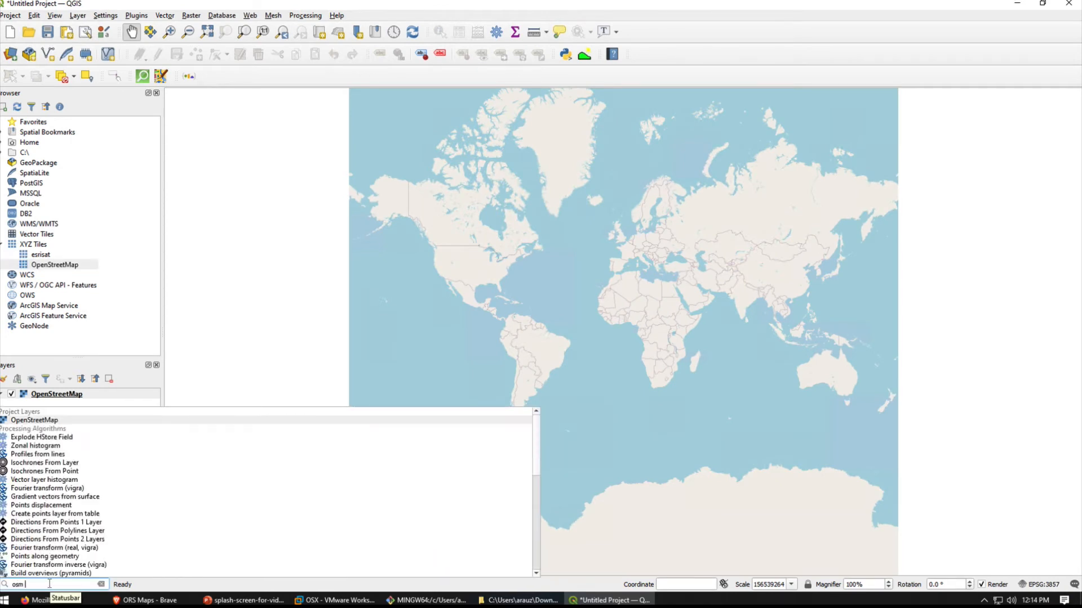
pyautogui.write('athens o')
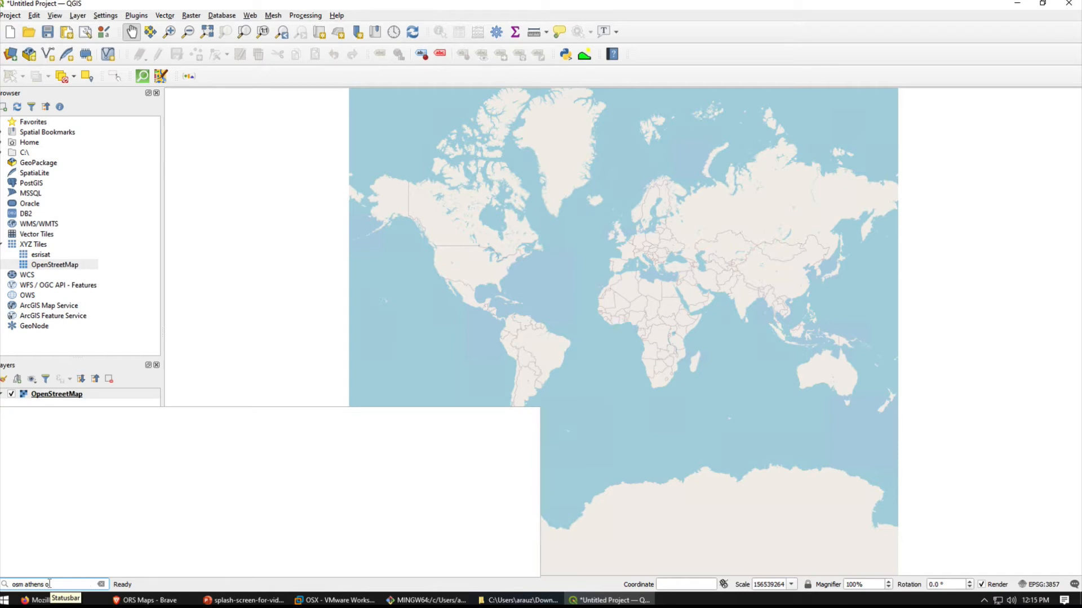
pyautogui.write('h usa')
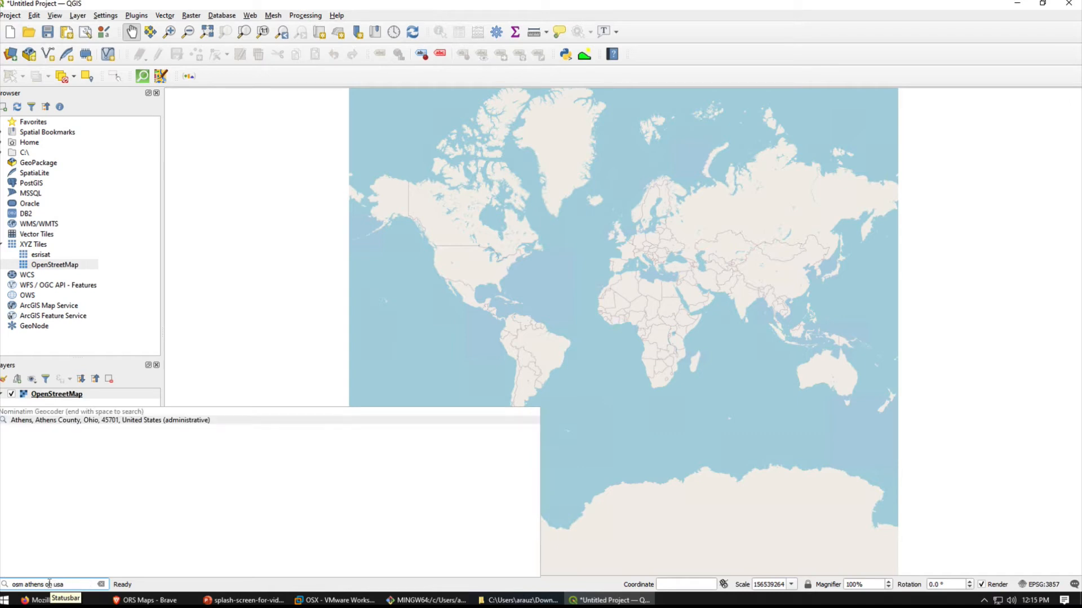
pyautogui.click(46, 424)
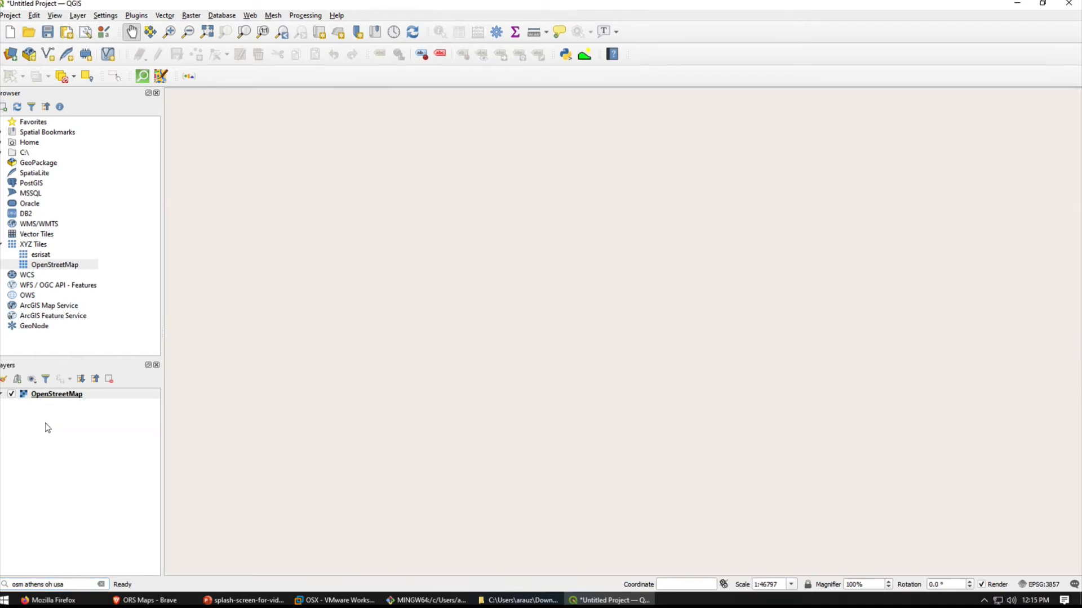
pyautogui.scroll(2, 594, 360)
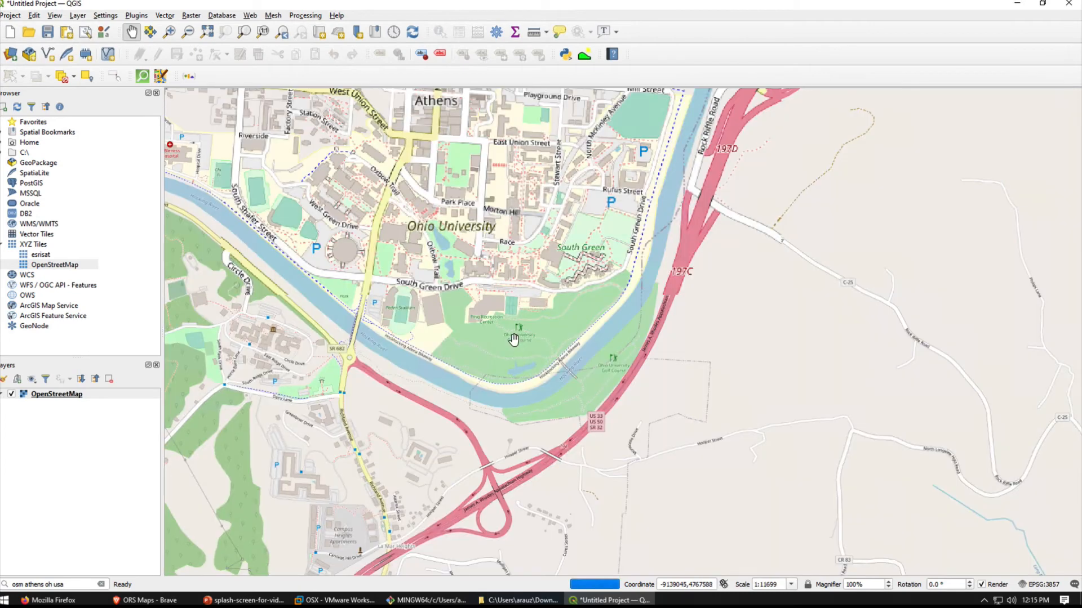
pyautogui.scroll(-1, 513, 340)
pyautogui.moveTo(494, 259); pyautogui.dragTo(595, 339)
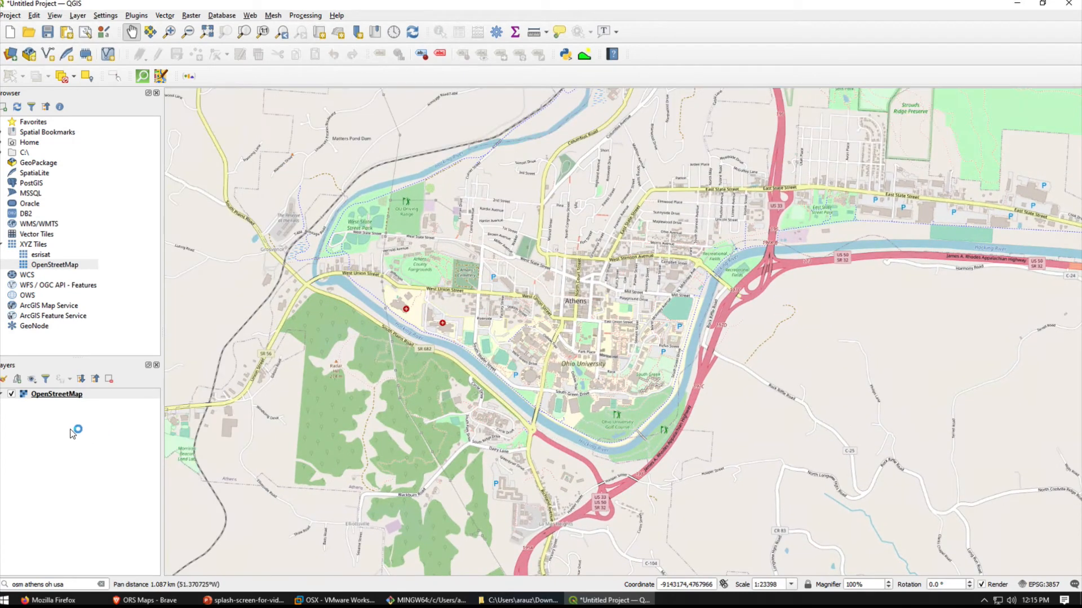
# - Add the point and line layers of ors-route-schn-library-bike_1614877968223.json from the Downloads folder as vector layers
pyautogui.click(78, 16)
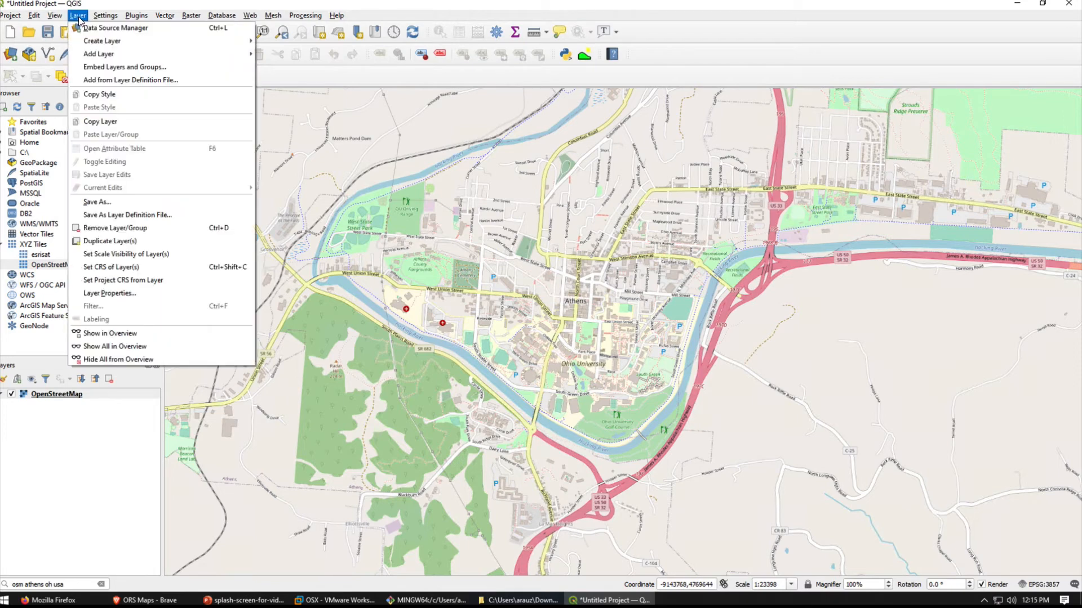
pyautogui.moveTo(191, 55)
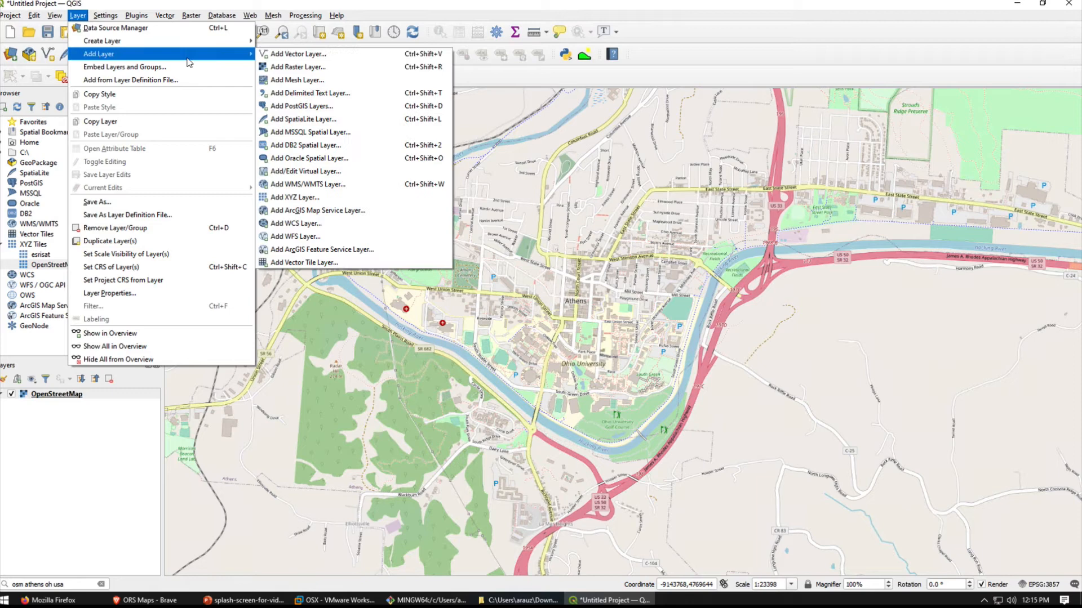
pyautogui.click(322, 54)
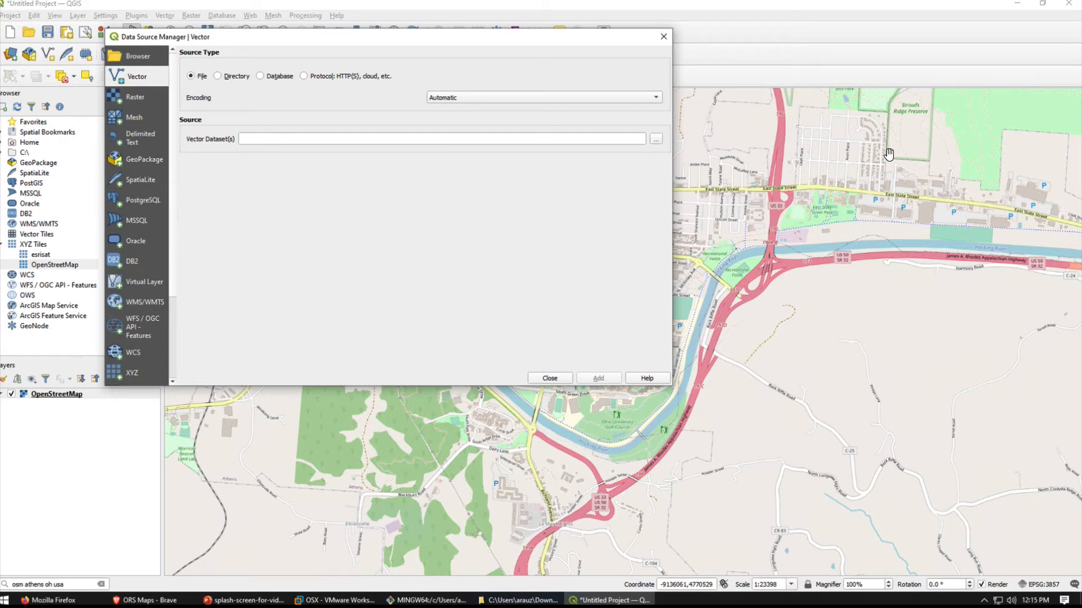
pyautogui.click(653, 143)
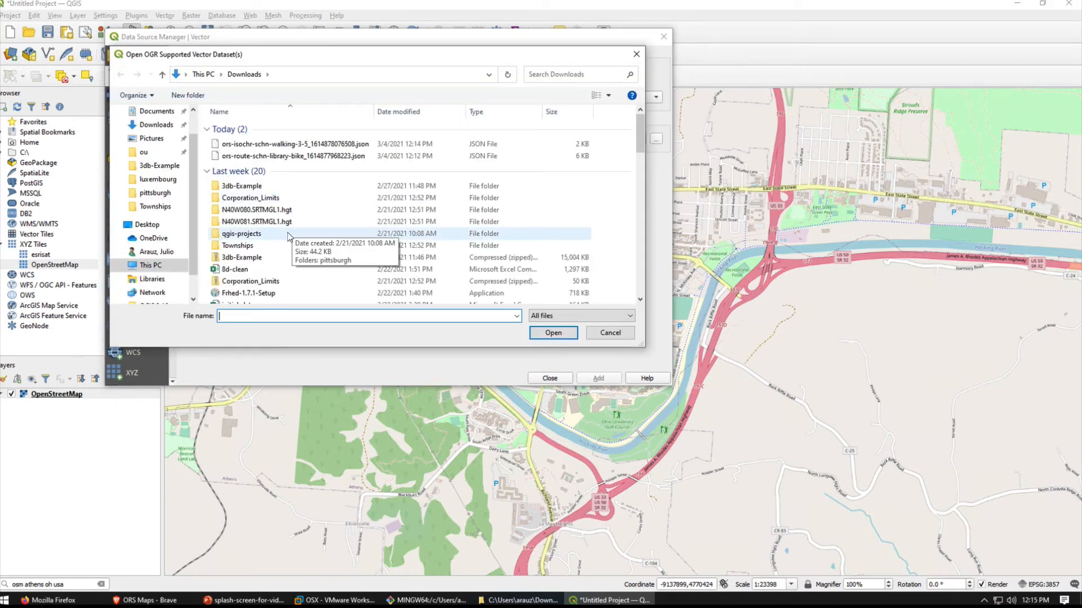
pyautogui.click(260, 158)
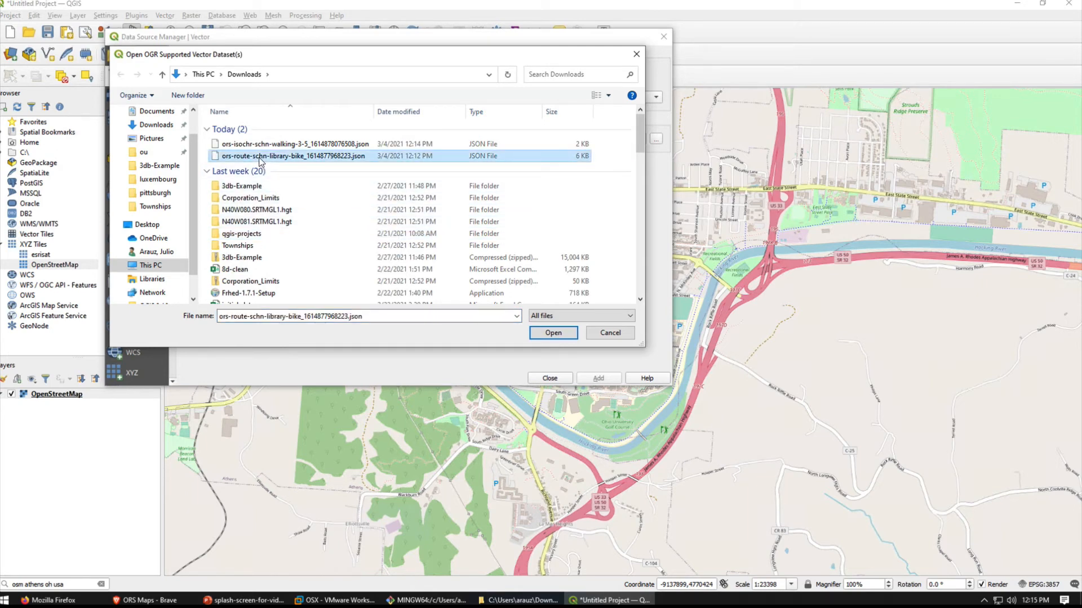
pyautogui.click(545, 334)
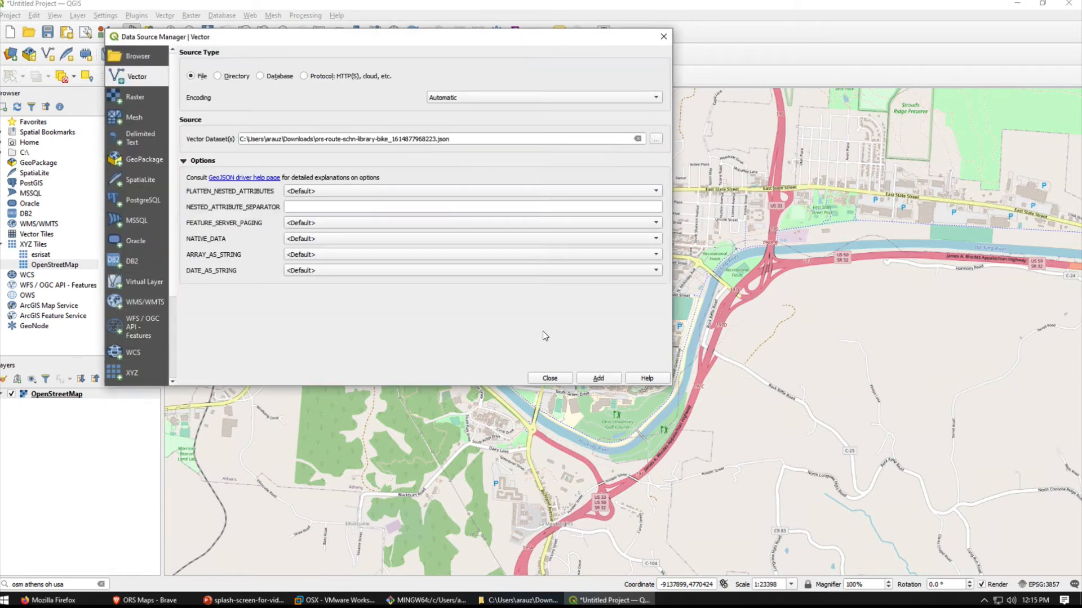
pyautogui.click(599, 378)
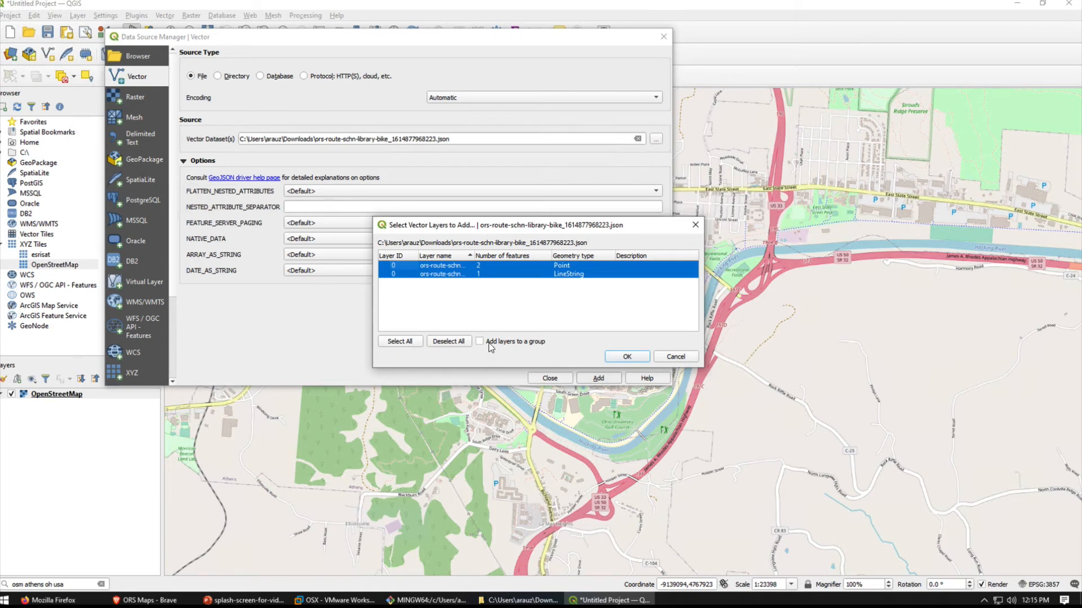
pyautogui.click(624, 357)
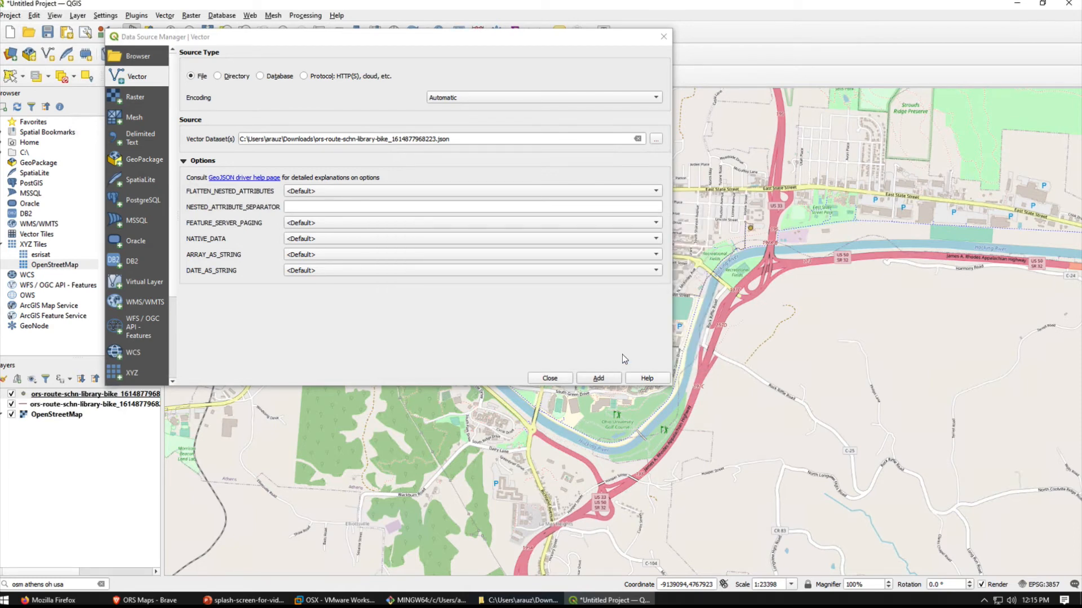
pyautogui.click(558, 379)
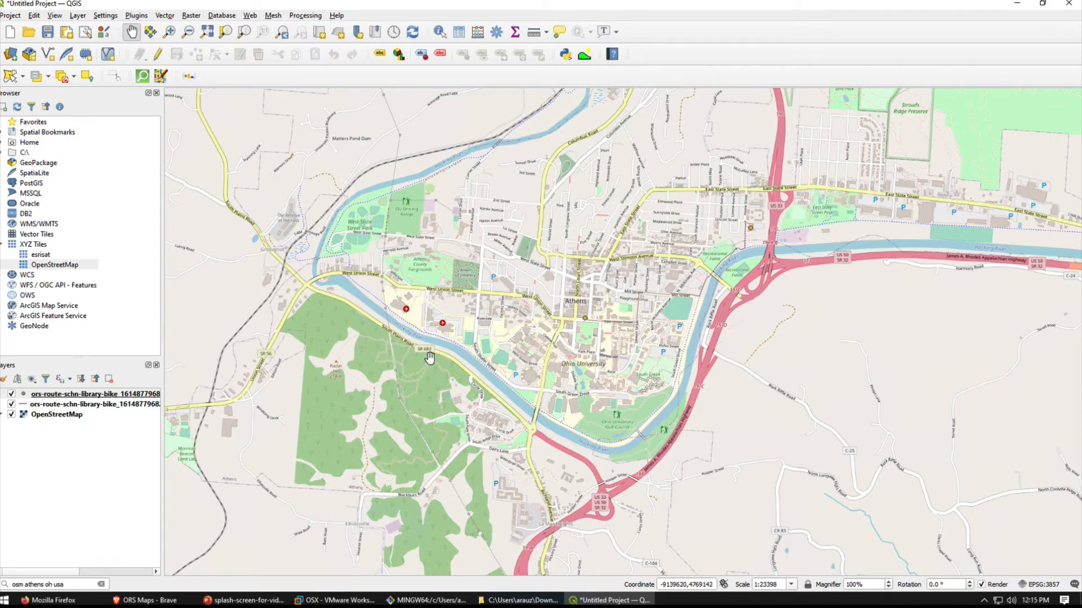
# - Style the bike route line layer with the topo main road symbol
pyautogui.scroll(1, 671, 307)
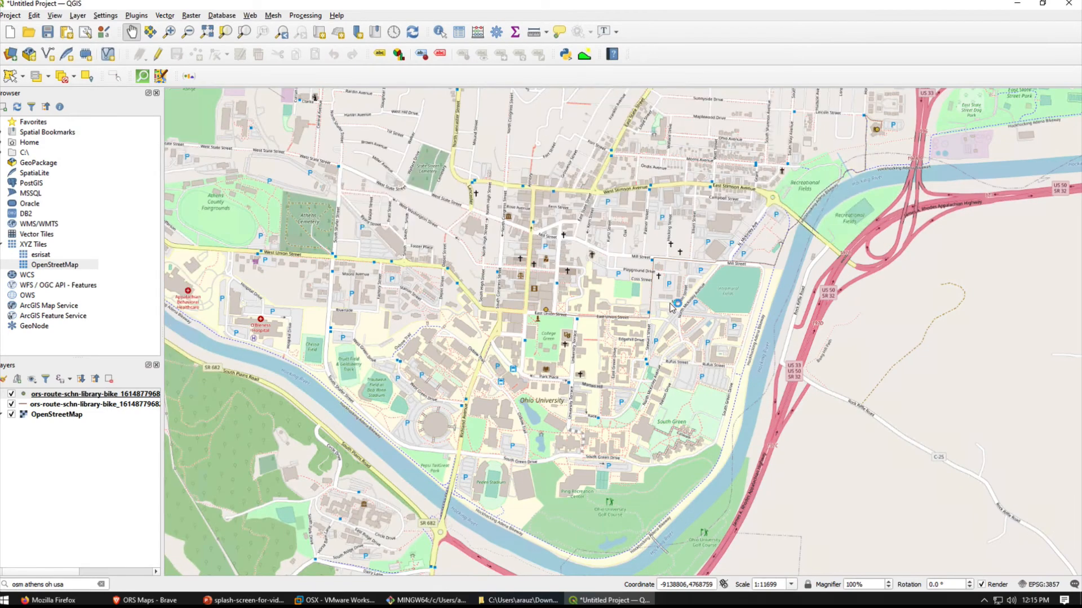
pyautogui.moveTo(670, 307); pyautogui.dragTo(541, 376)
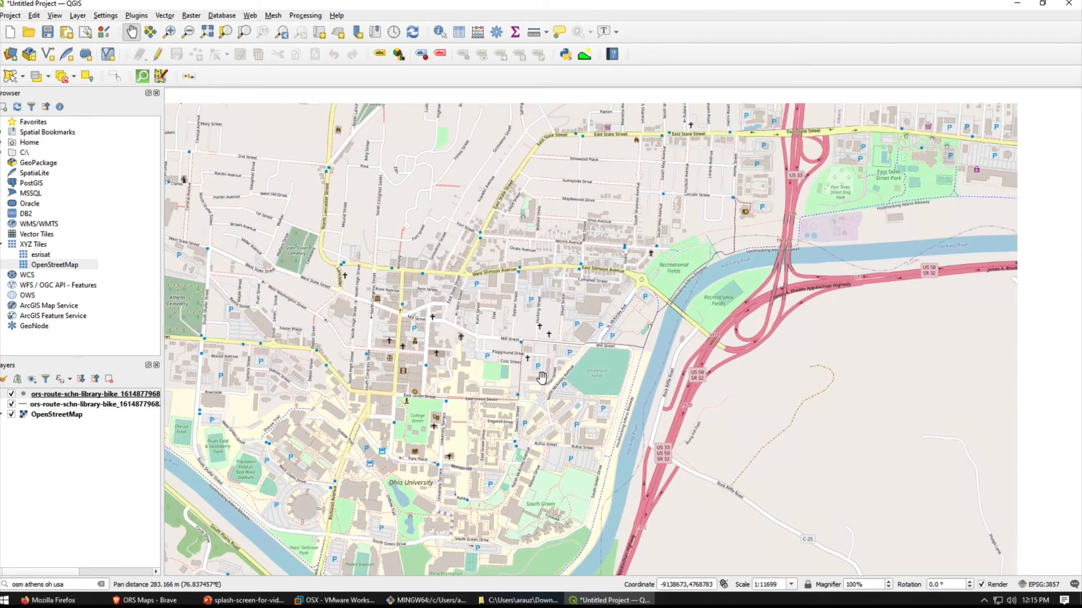
pyautogui.scroll(1, 541, 377)
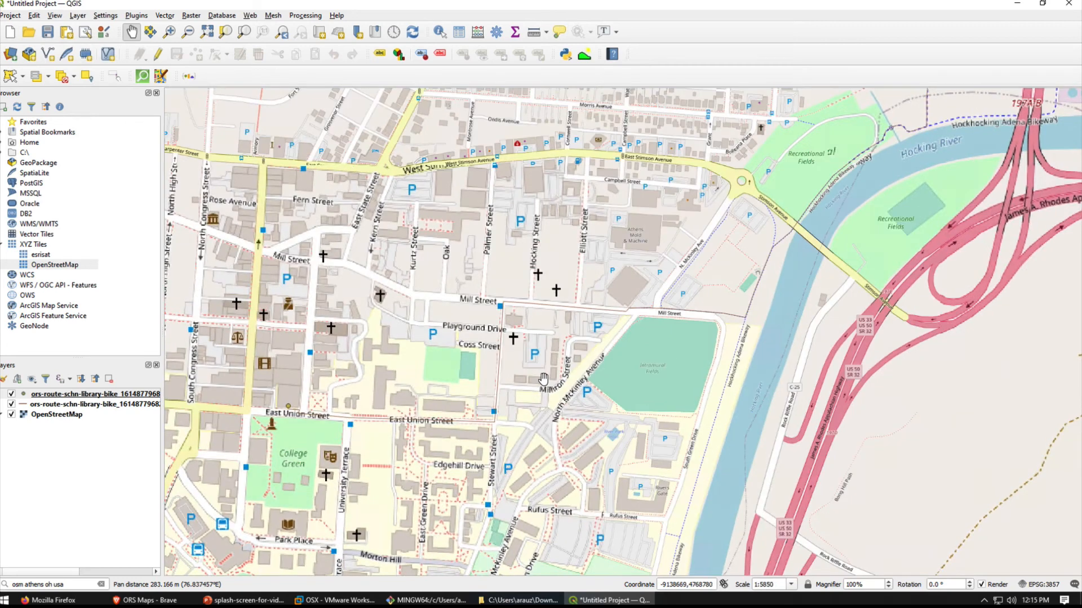
pyautogui.click(59, 406)
pyautogui.rightClick(59, 406)
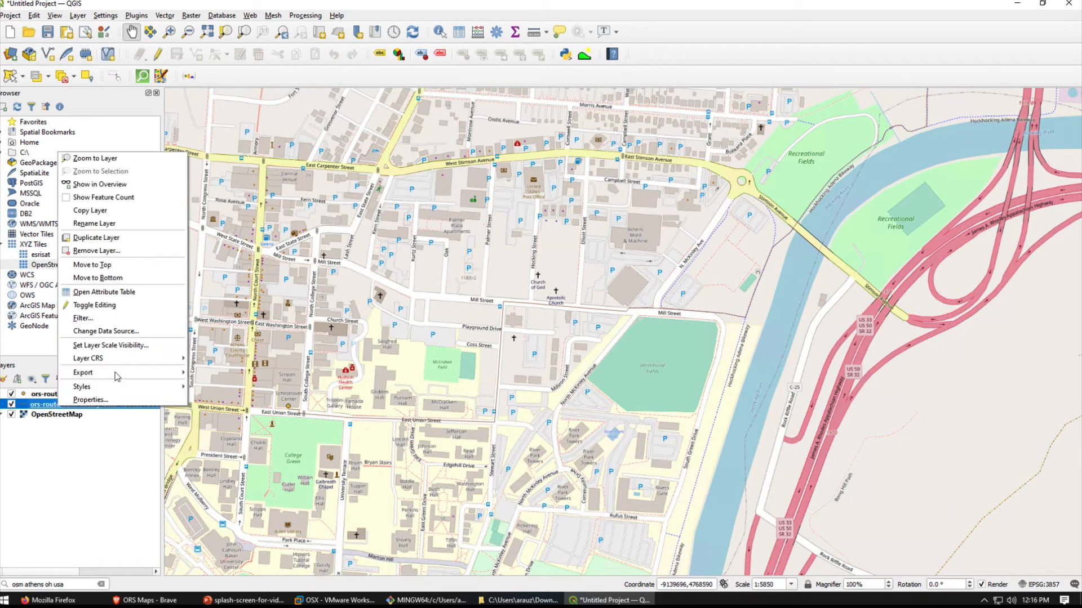
pyautogui.click(111, 401)
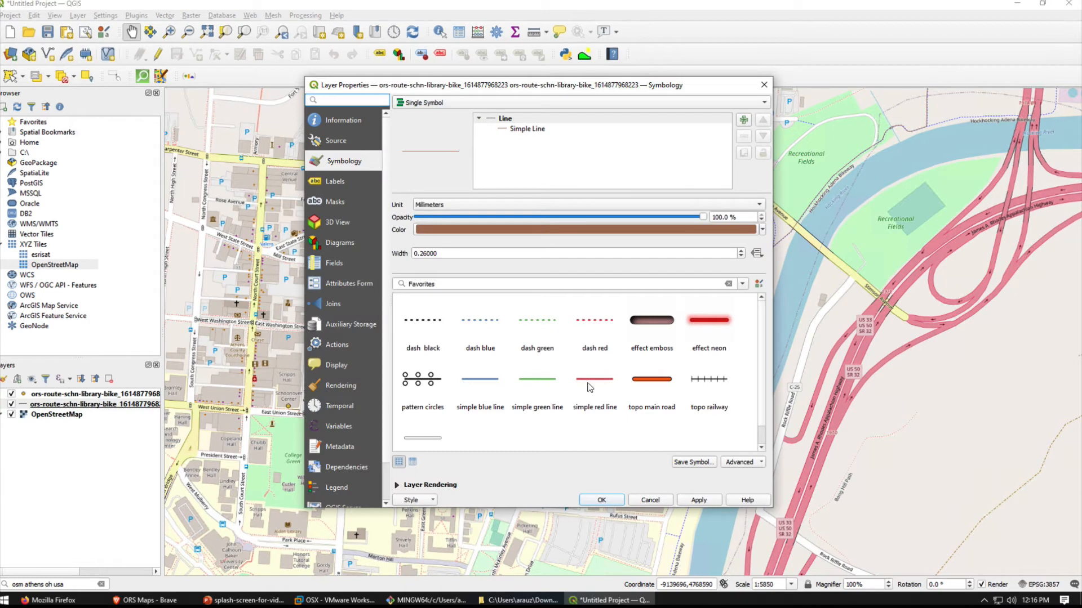
pyautogui.click(665, 389)
pyautogui.click(697, 500)
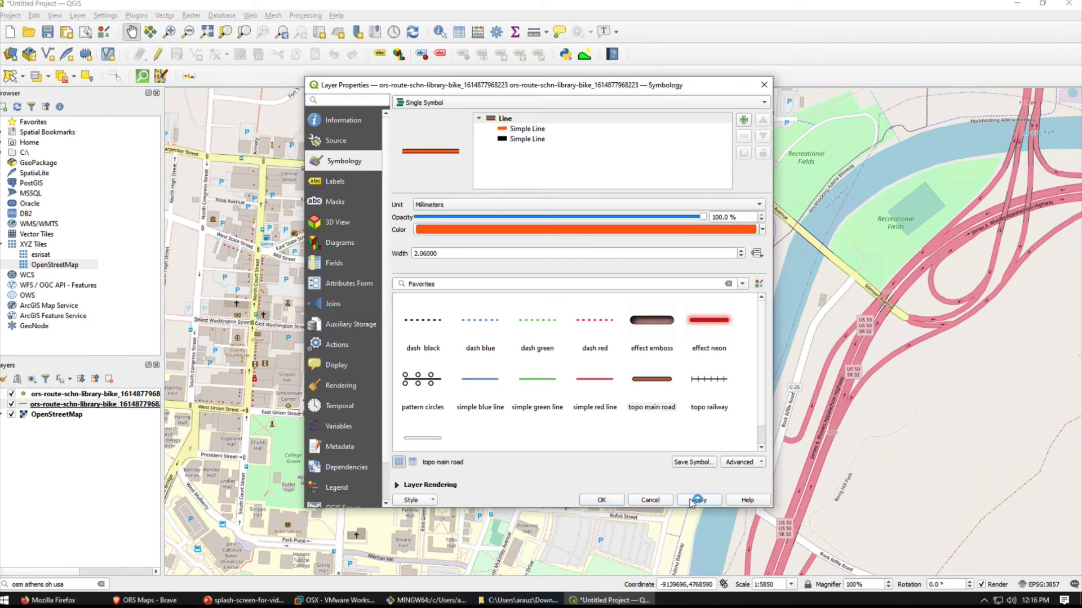
pyautogui.click(603, 500)
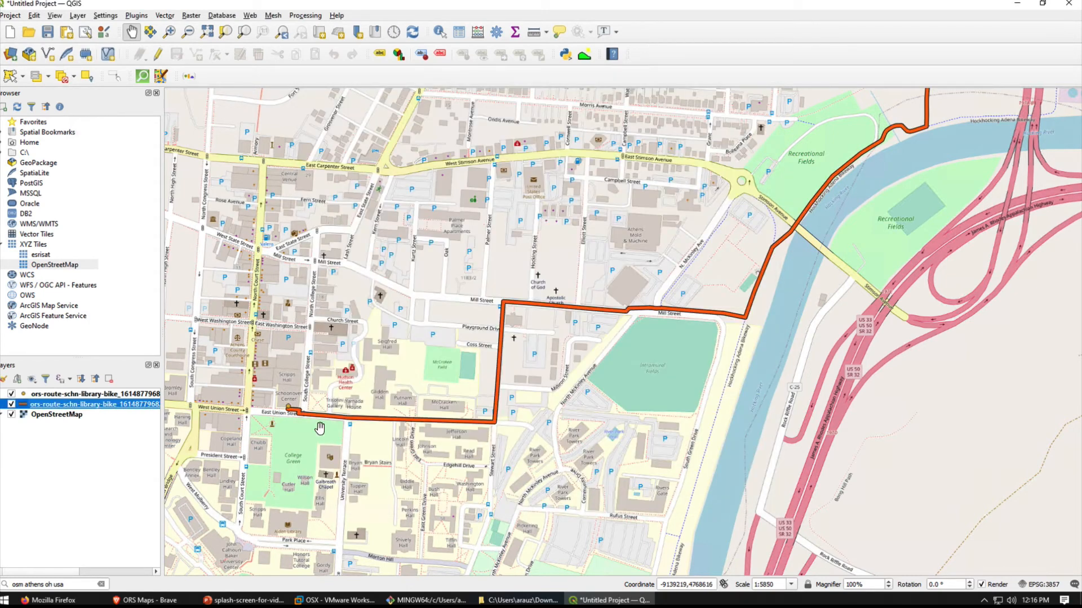
# - Style the bike route point layer with the effect drop shadow marker
pyautogui.click(57, 396)
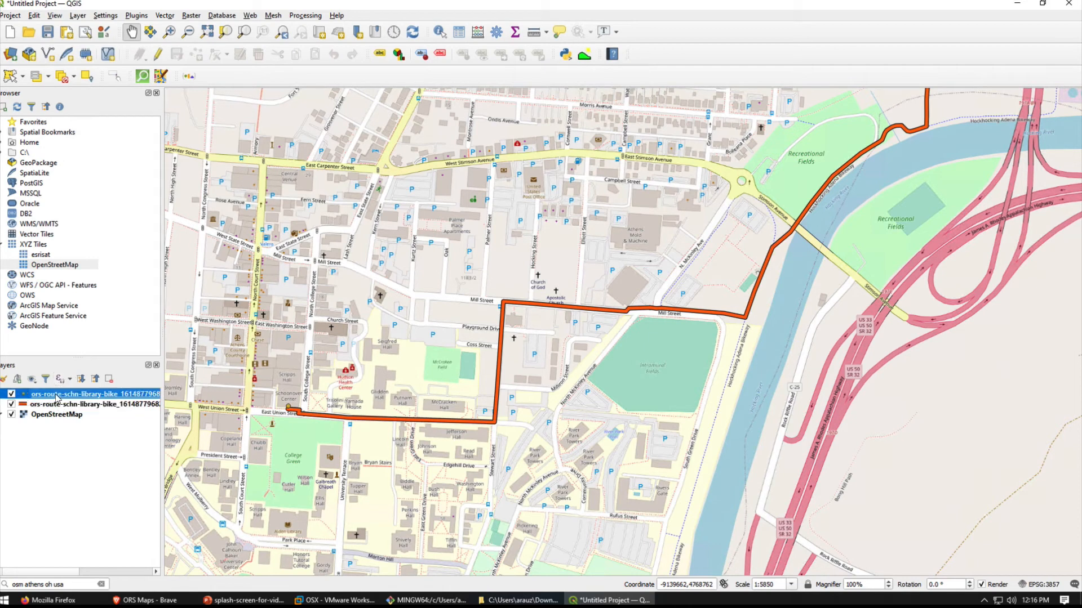
pyautogui.rightClick(55, 397)
pyautogui.click(77, 384)
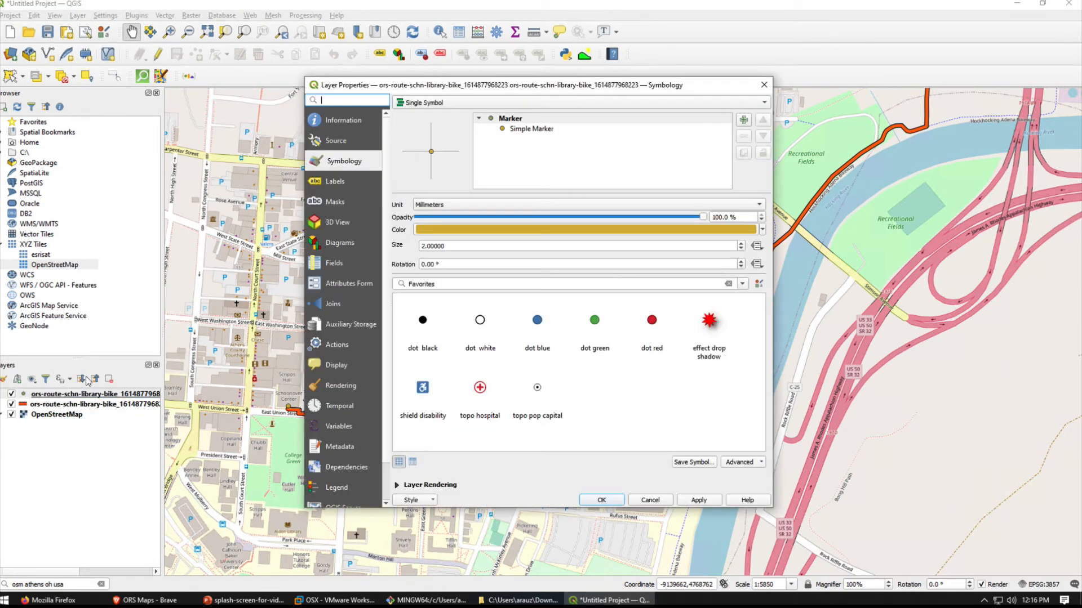
pyautogui.click(708, 324)
pyautogui.click(698, 500)
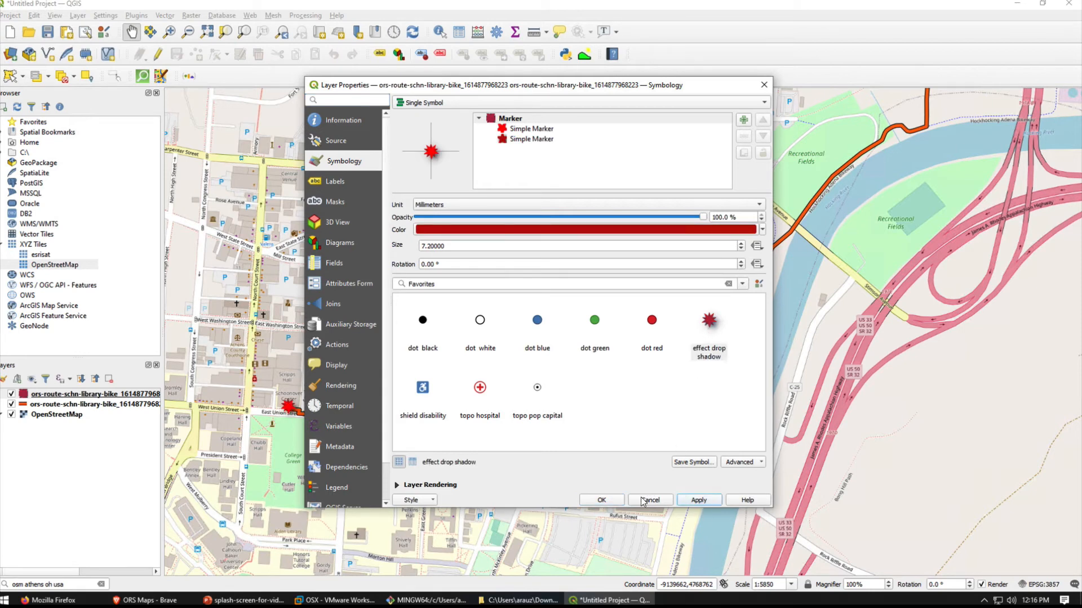
pyautogui.click(601, 500)
pyautogui.scroll(-1, 584, 471)
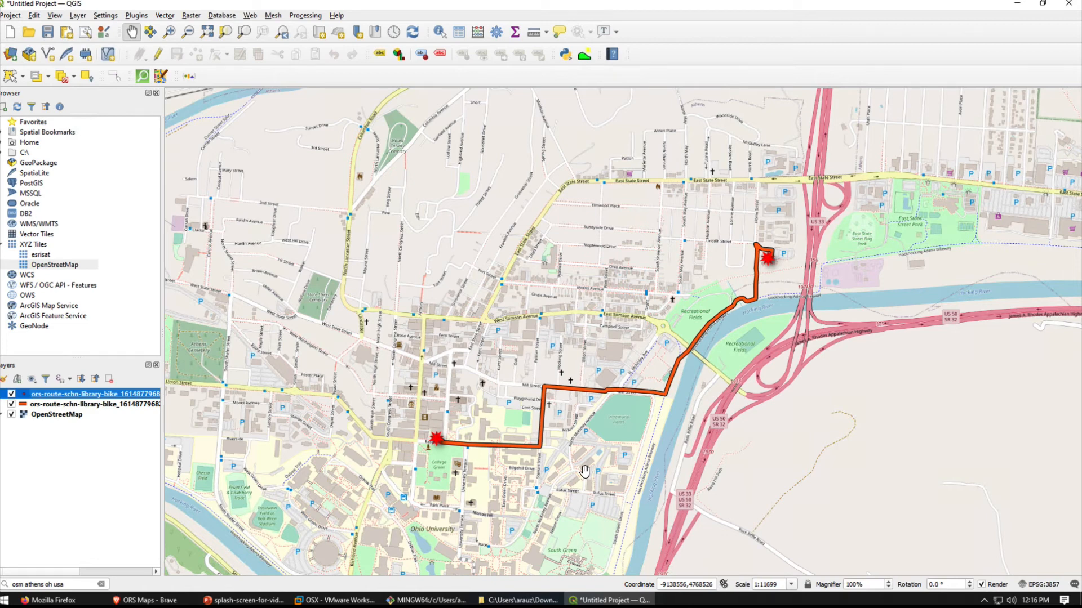
# - Examine the distance and duration in the summary column of the route line layer's attribute table, widening the column to read it
pyautogui.rightClick(88, 405)
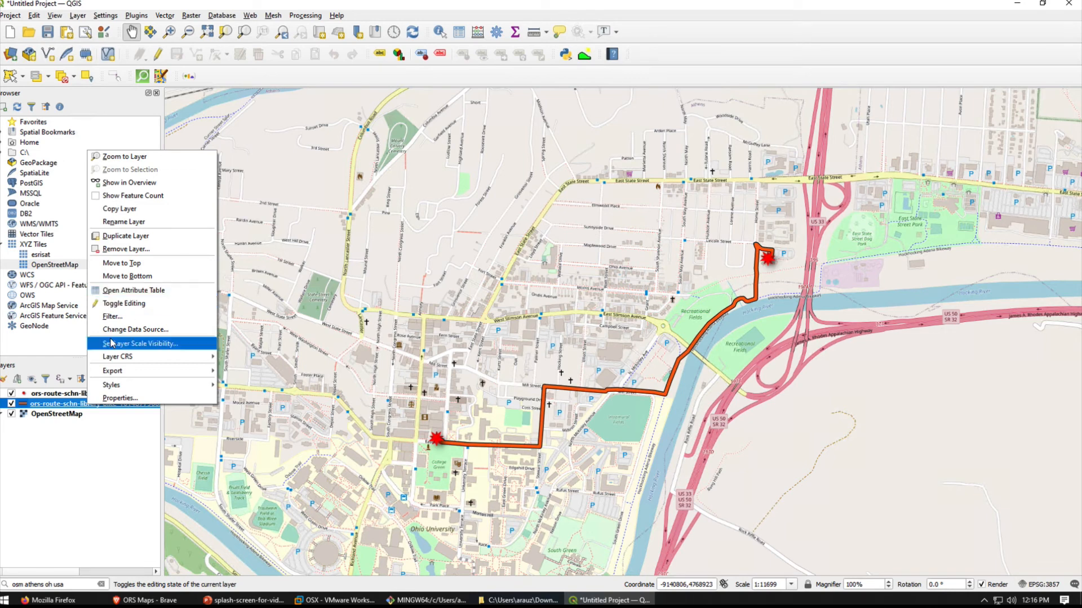
pyautogui.click(120, 294)
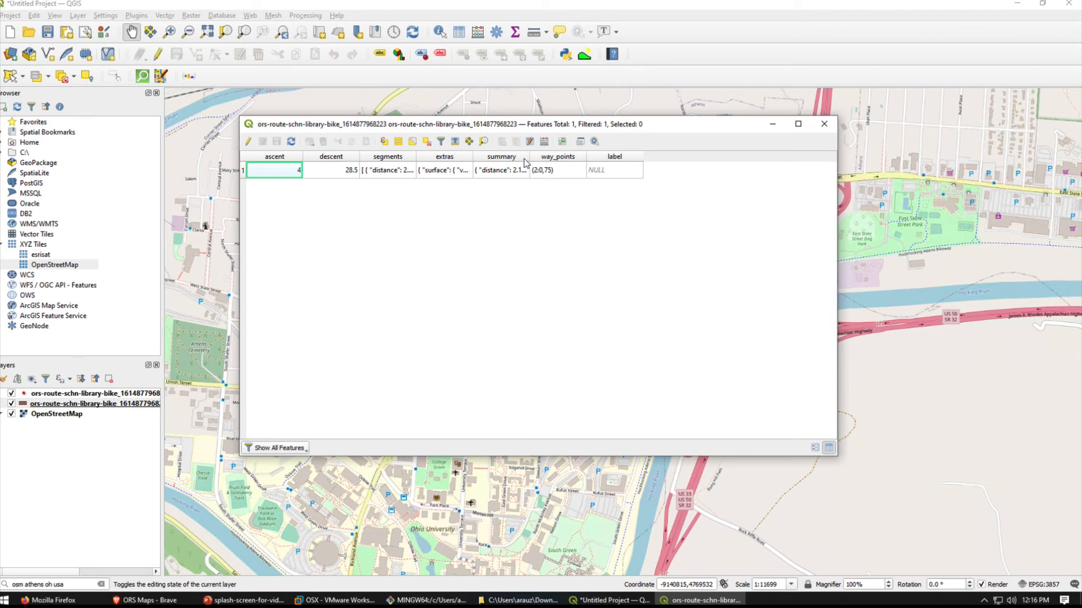
pyautogui.moveTo(530, 157); pyautogui.dragTo(631, 156)
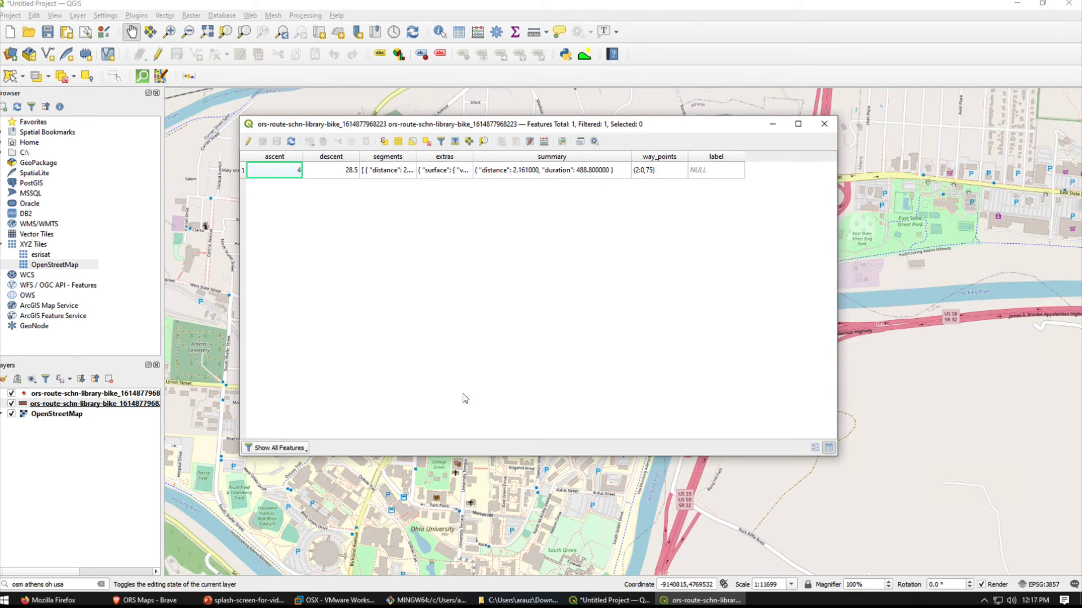
pyautogui.click(823, 125)
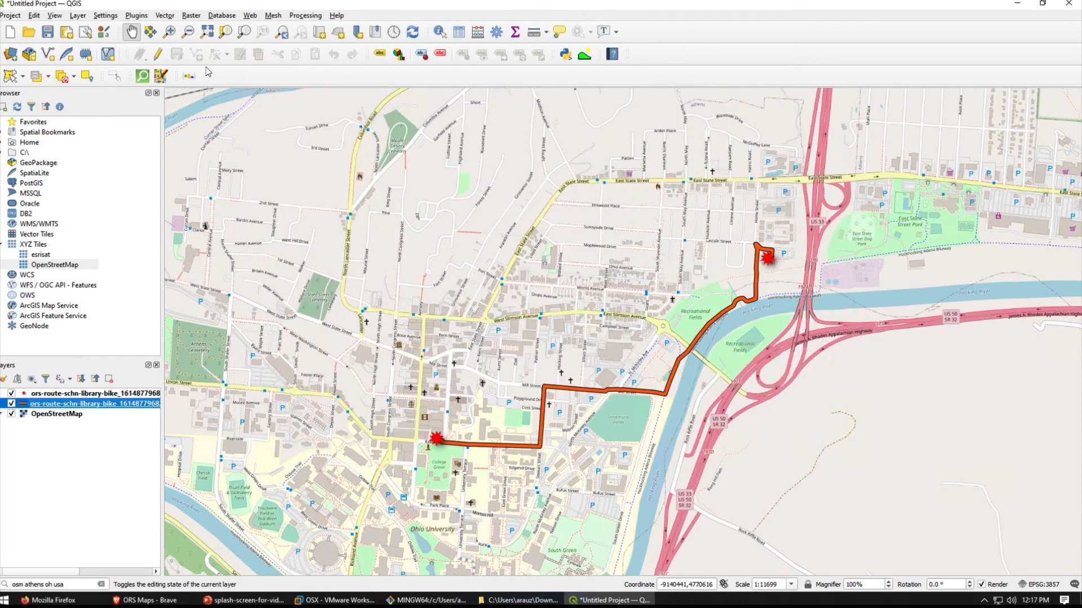
# - Add the point and polygon layers of ors-isochr-schn-walking-3-5_1614878076508.json from the Downloads folder as vector layers
pyautogui.click(78, 16)
pyautogui.moveTo(149, 60)
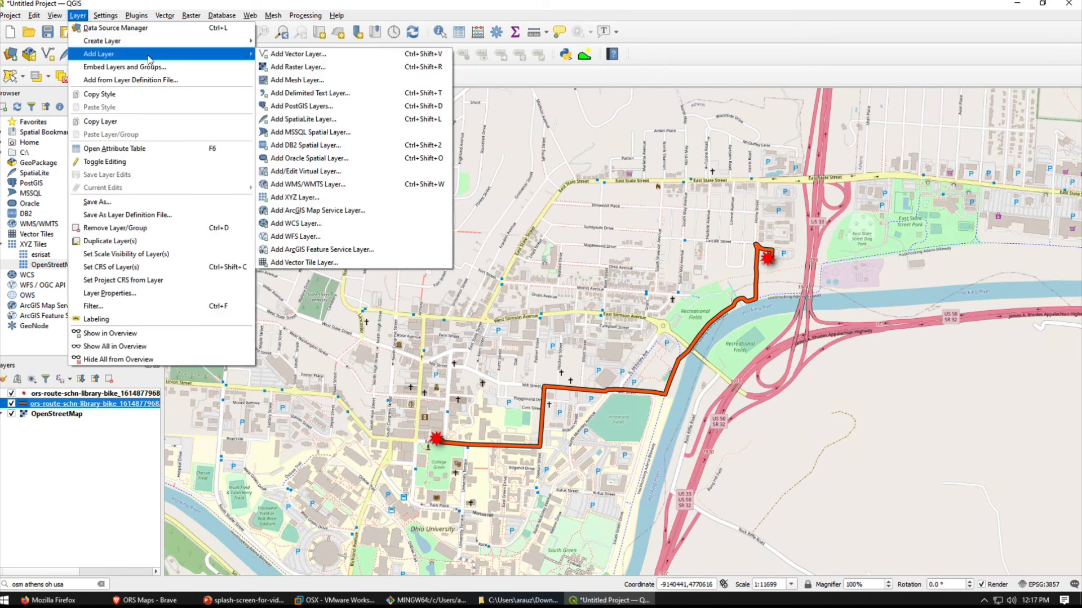
pyautogui.click(372, 54)
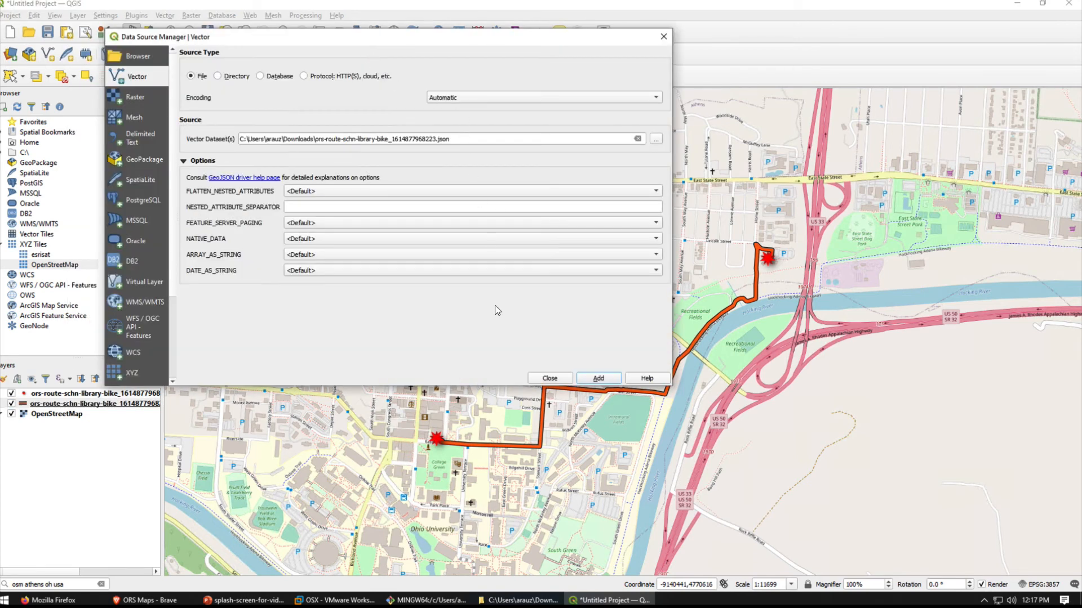
pyautogui.click(655, 141)
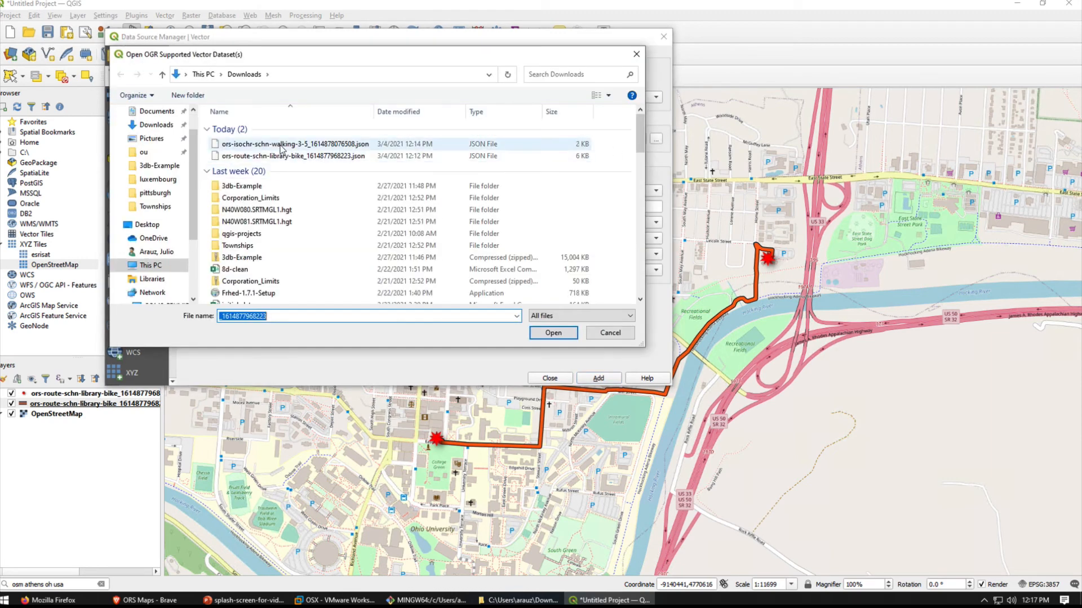
pyautogui.click(281, 145)
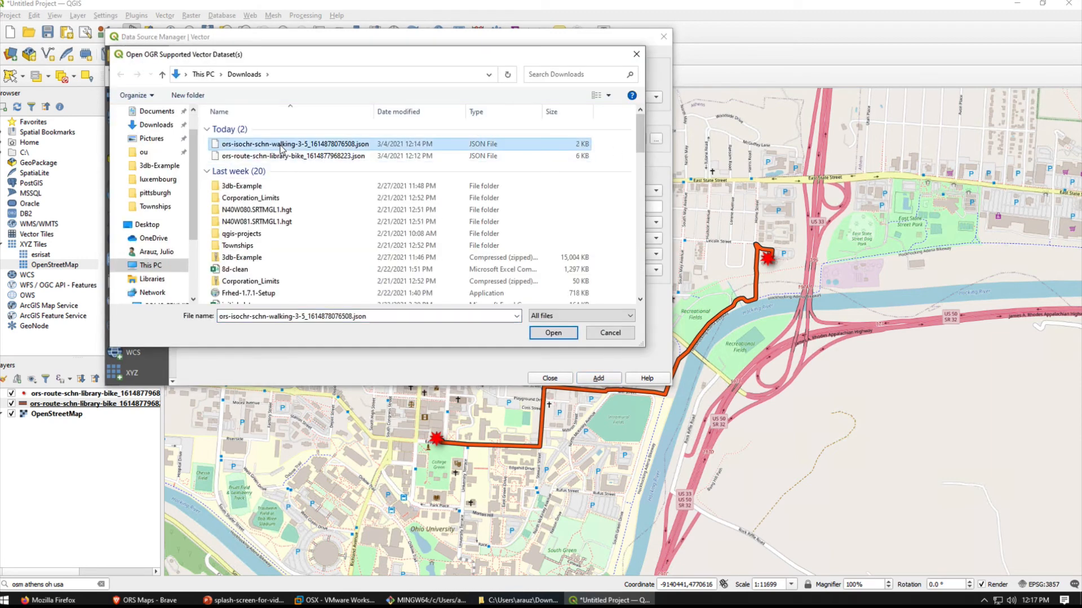
pyautogui.click(554, 333)
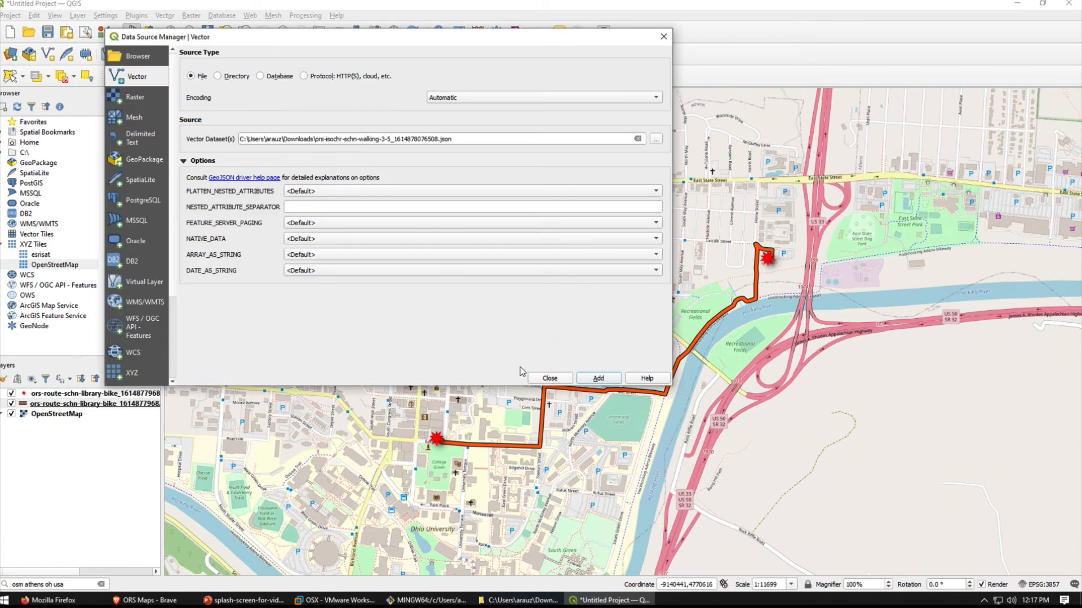
pyautogui.click(598, 385)
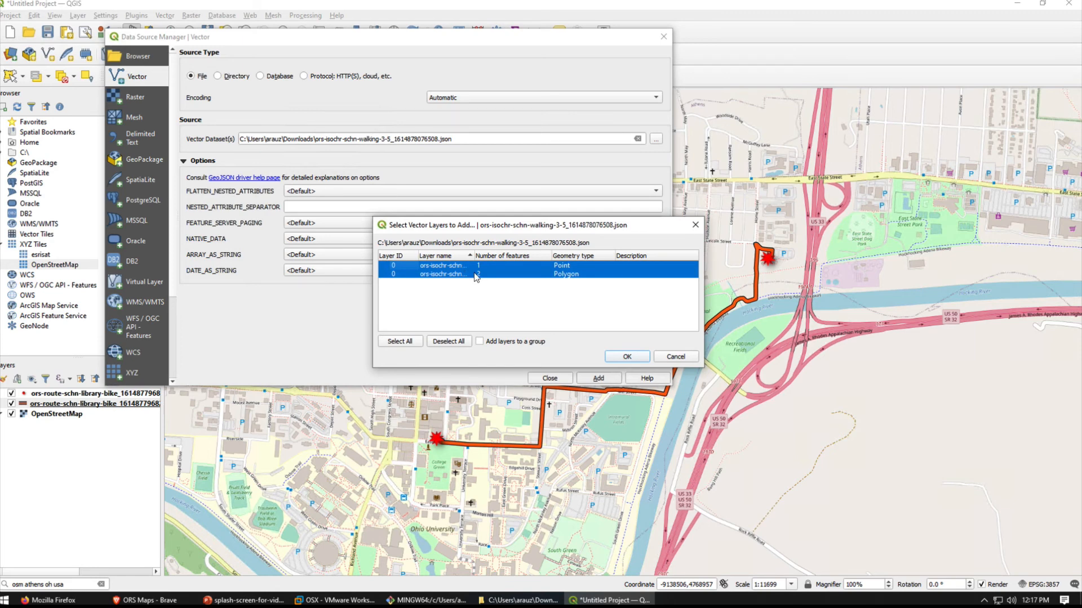
pyautogui.click(625, 357)
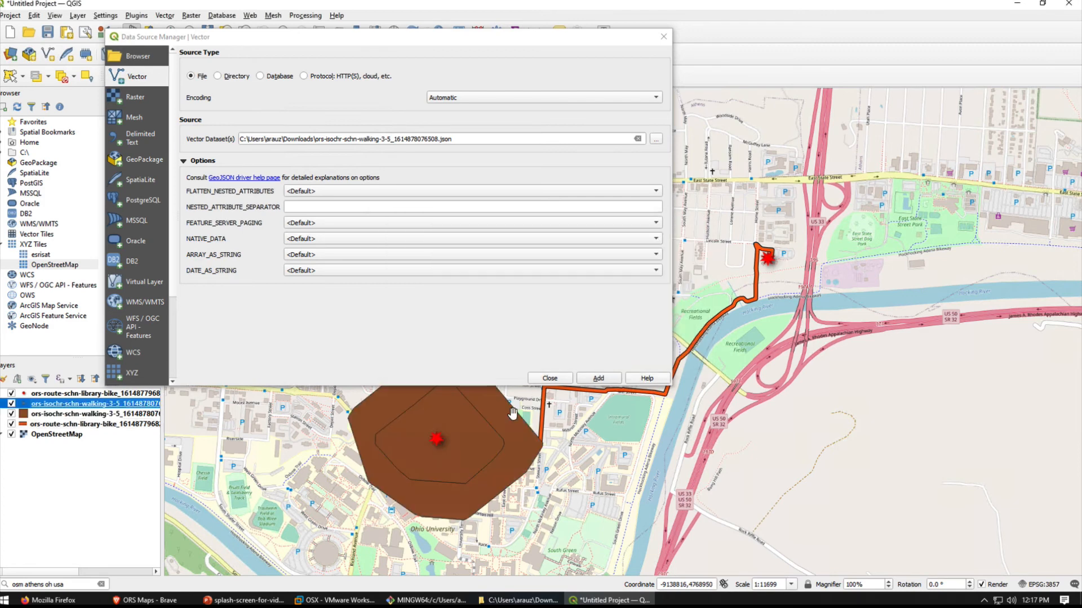
pyautogui.click(561, 379)
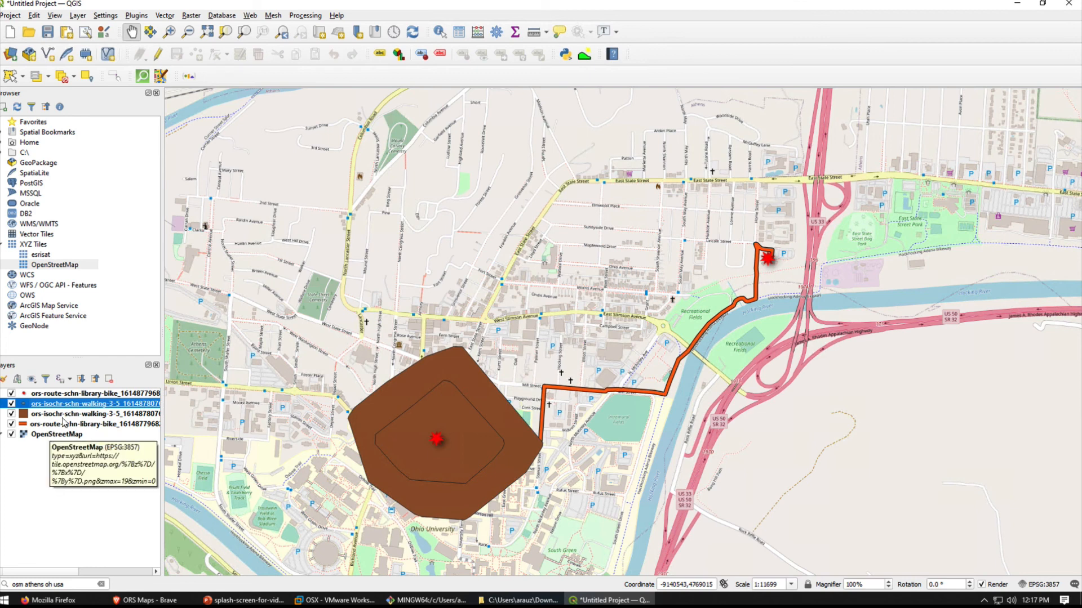
# - Set the fill symbol opacity of the walking isochrone polygon layer to 47%
pyautogui.click(58, 416)
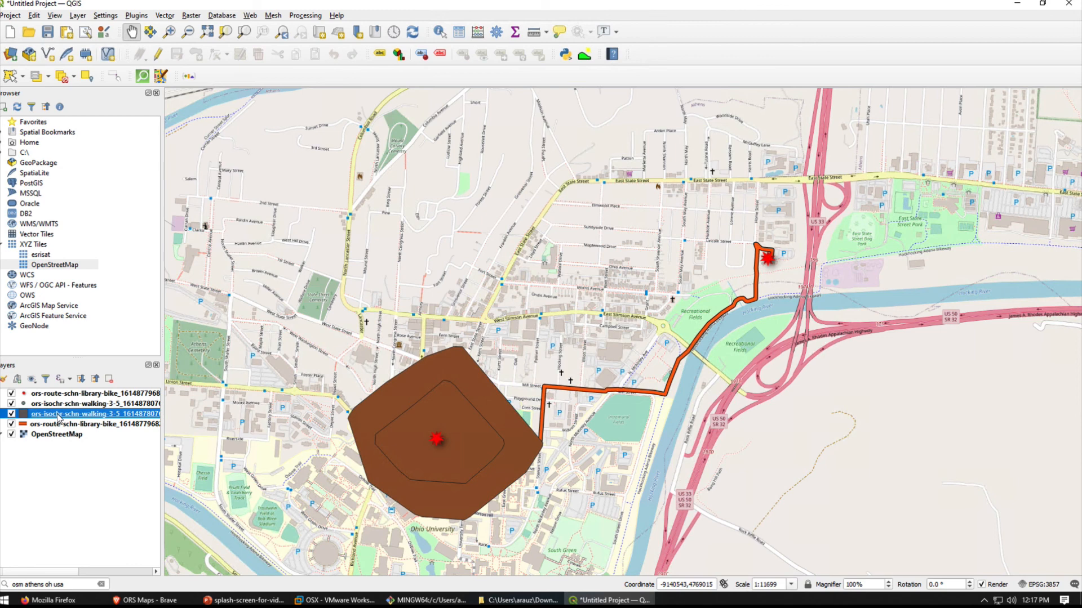
pyautogui.rightClick(58, 417)
pyautogui.click(203, 422)
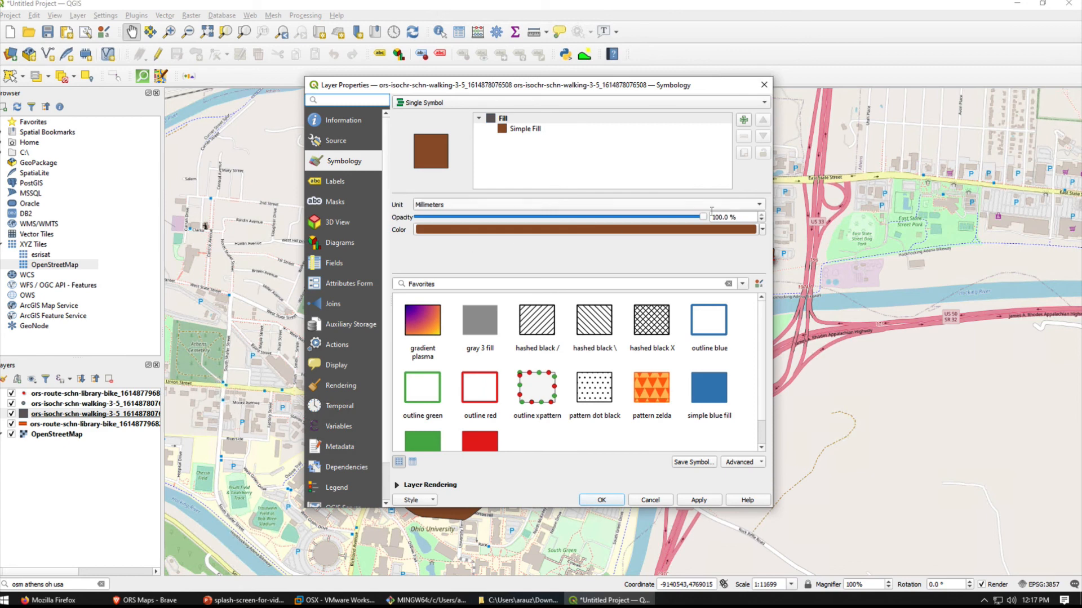
pyautogui.moveTo(703, 217); pyautogui.dragTo(544, 224)
pyautogui.click(699, 501)
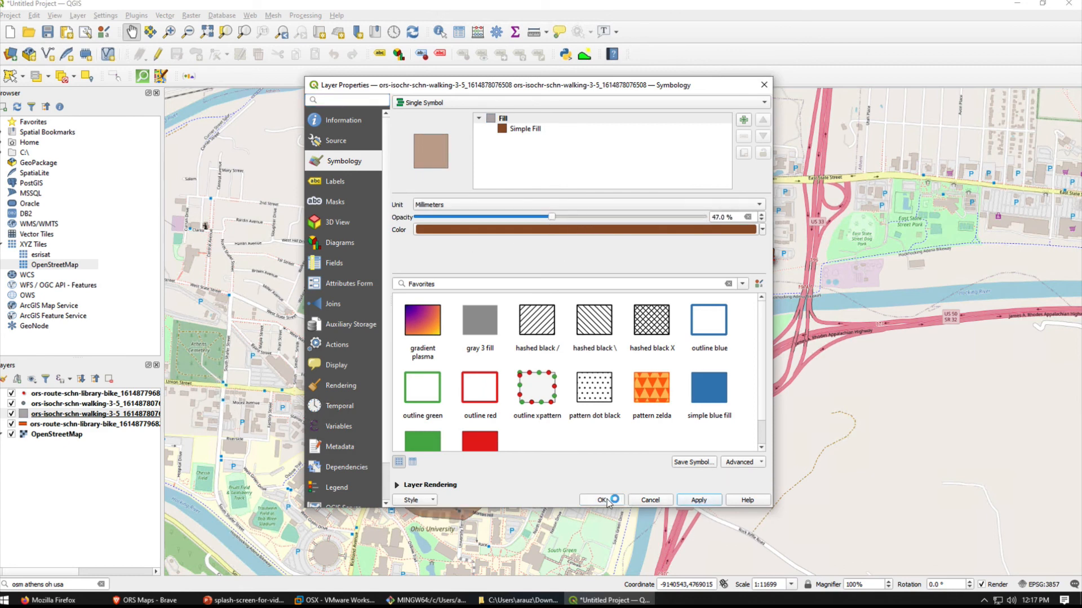
pyautogui.click(611, 501)
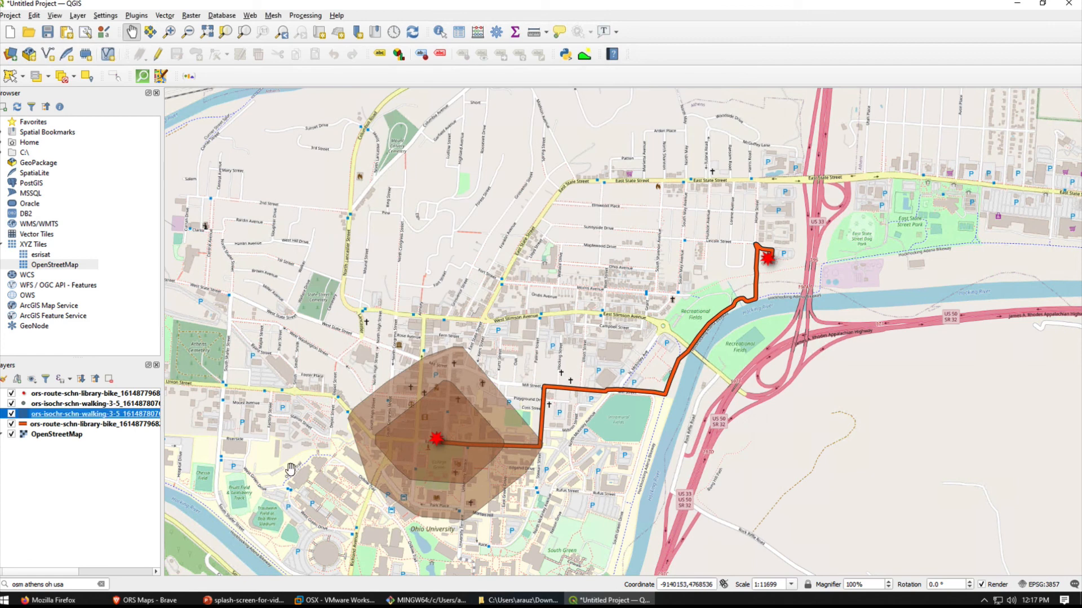